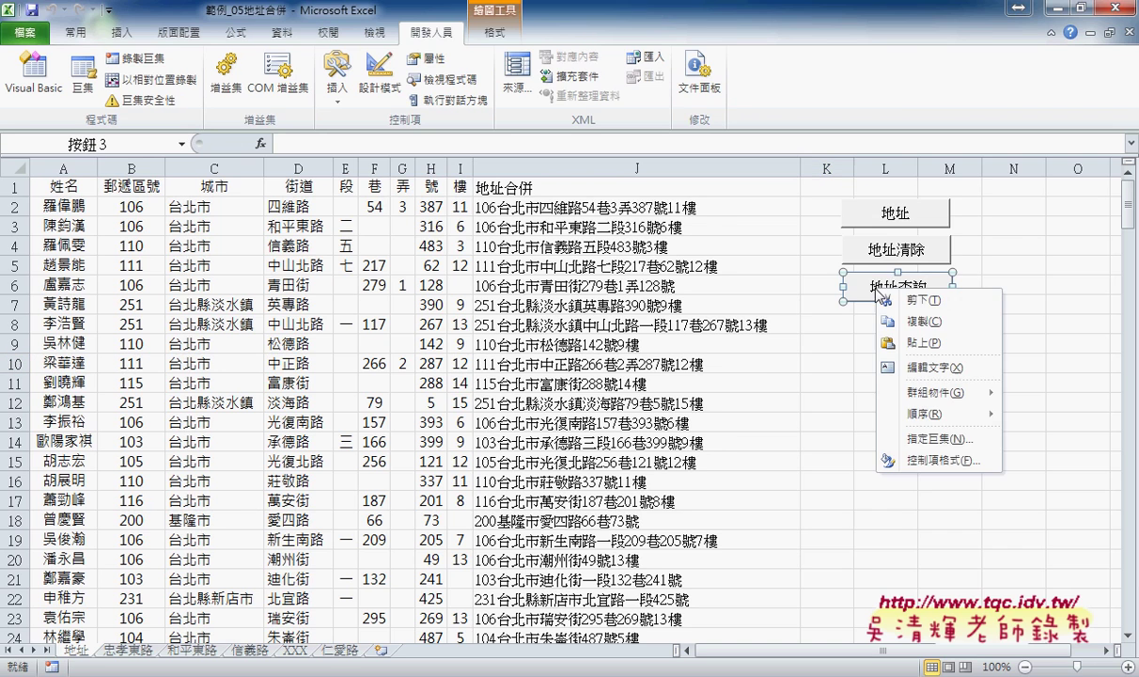
- Open the 地址查詢 button's assigned macro code in the VBA editor
left_click(936, 439)
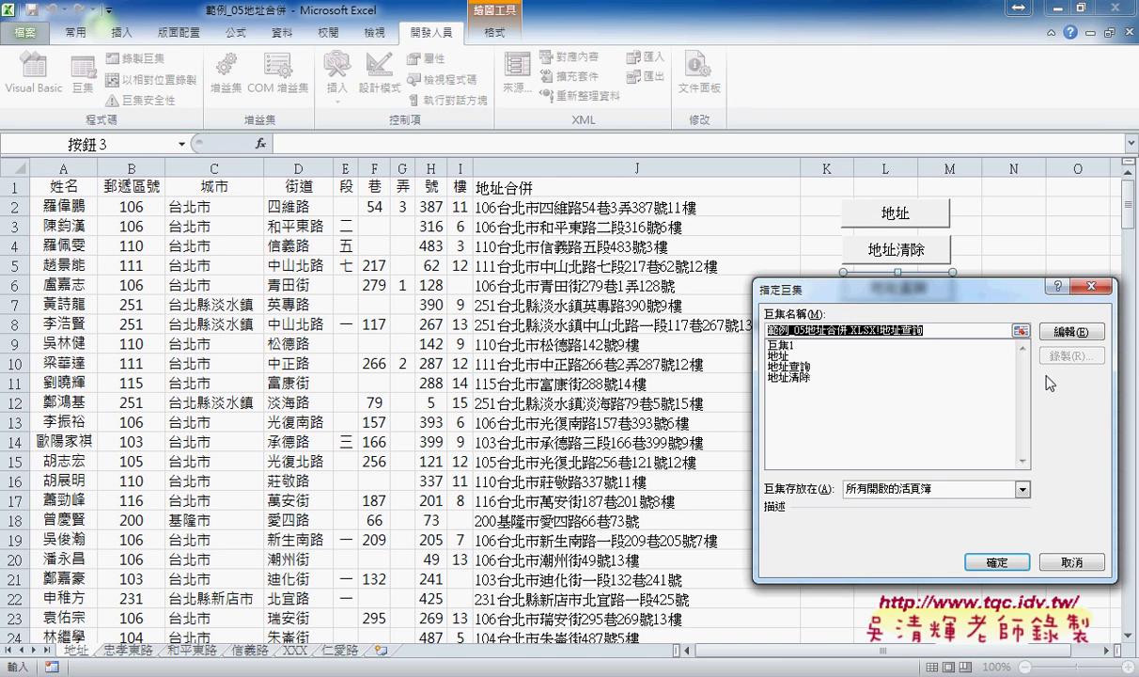
left_click(1057, 333)
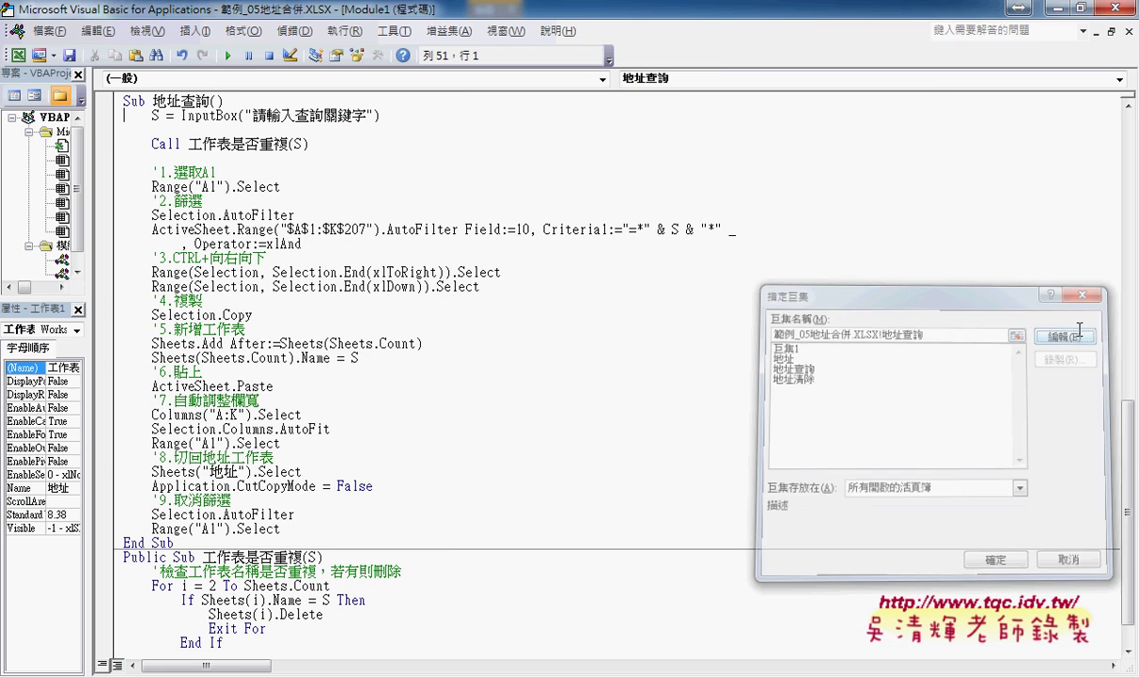
double_click(397, 8)
left_click_drag(465, 33, 824, 45)
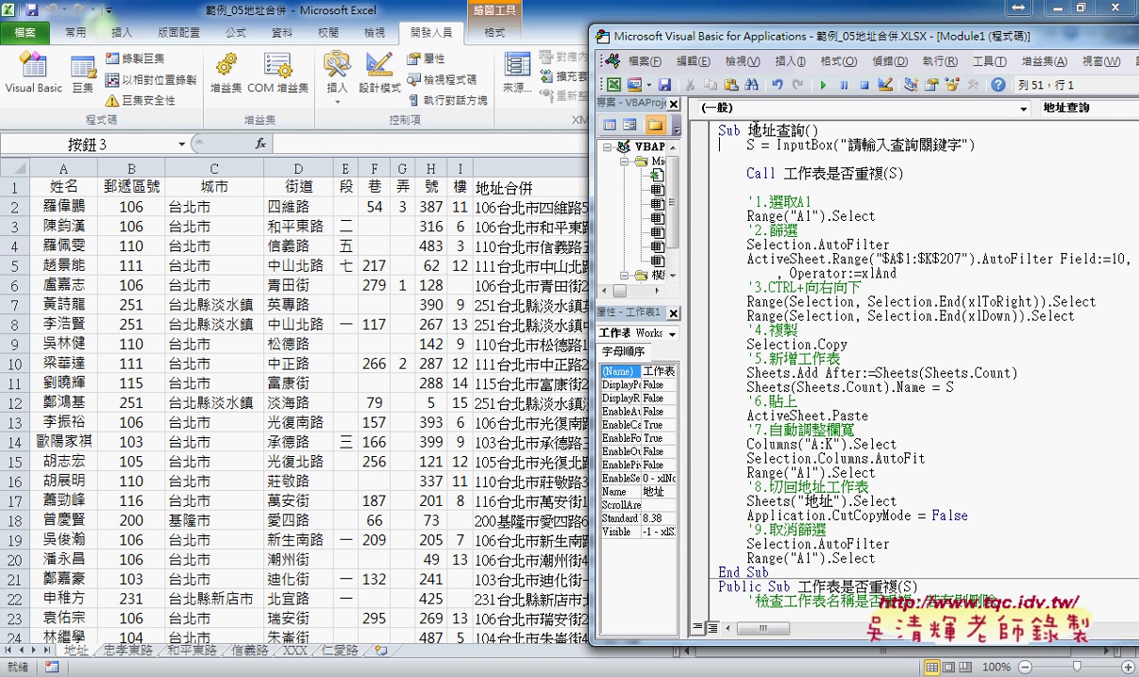
left_click_drag(748, 131, 790, 130)
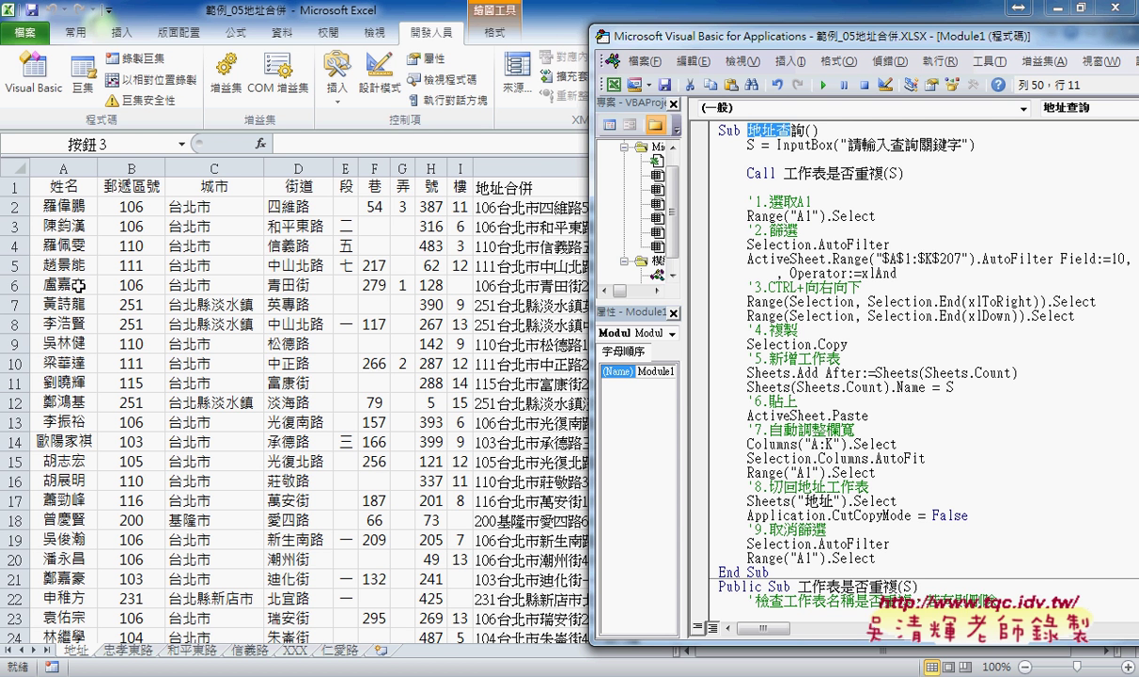
left_click_drag(878, 49, 498, 55)
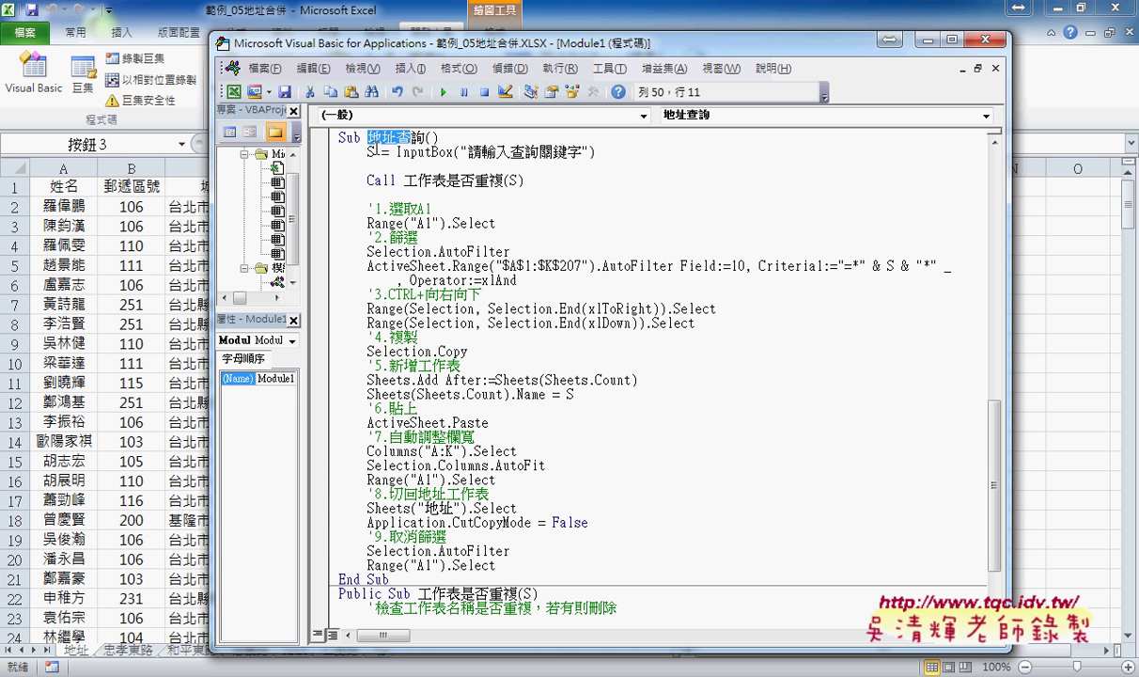
left_click_drag(390, 579, 297, 137)
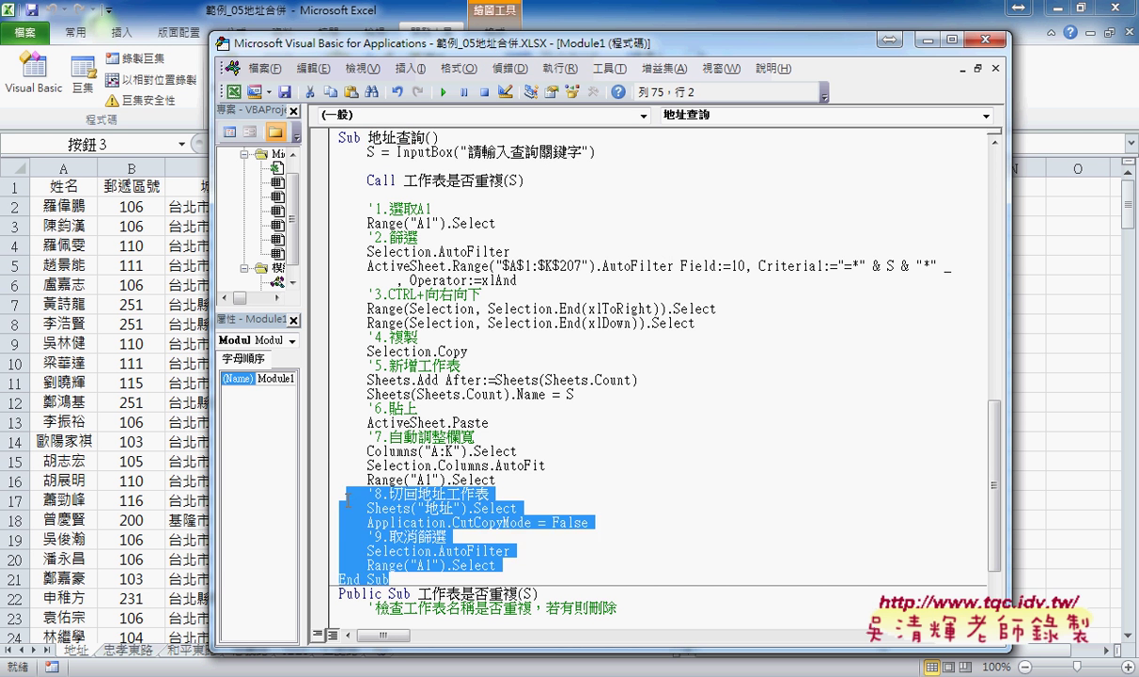
left_click(527, 200)
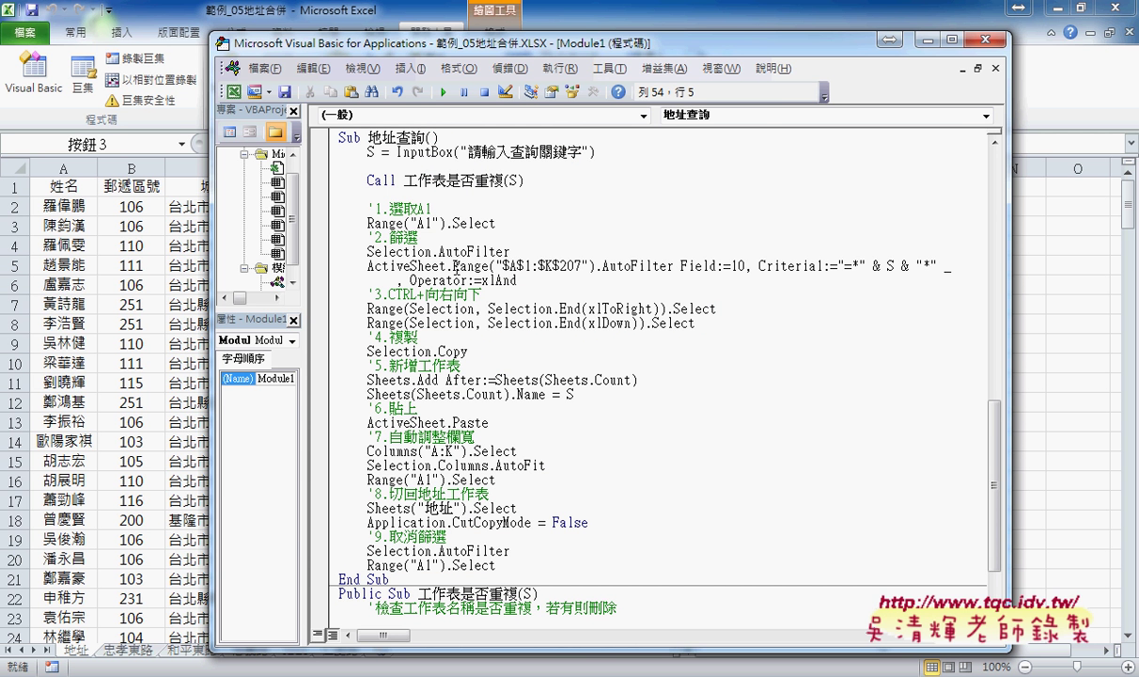
left_click_drag(495, 266, 584, 267)
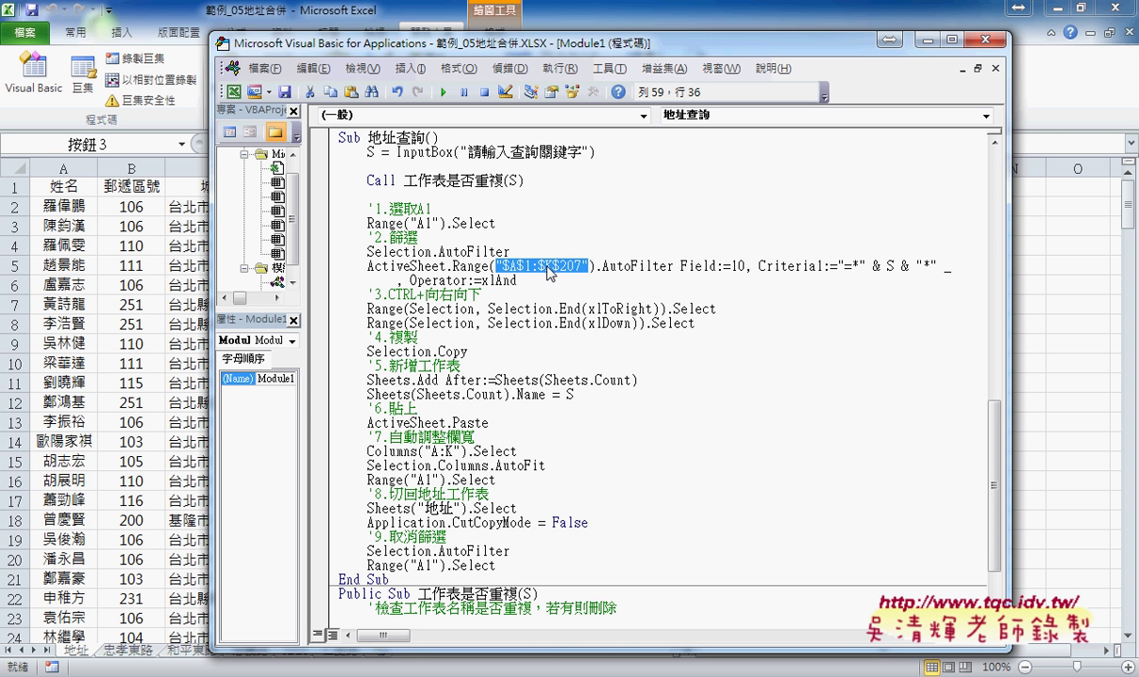
left_click(576, 268)
left_click_drag(560, 267, 580, 267)
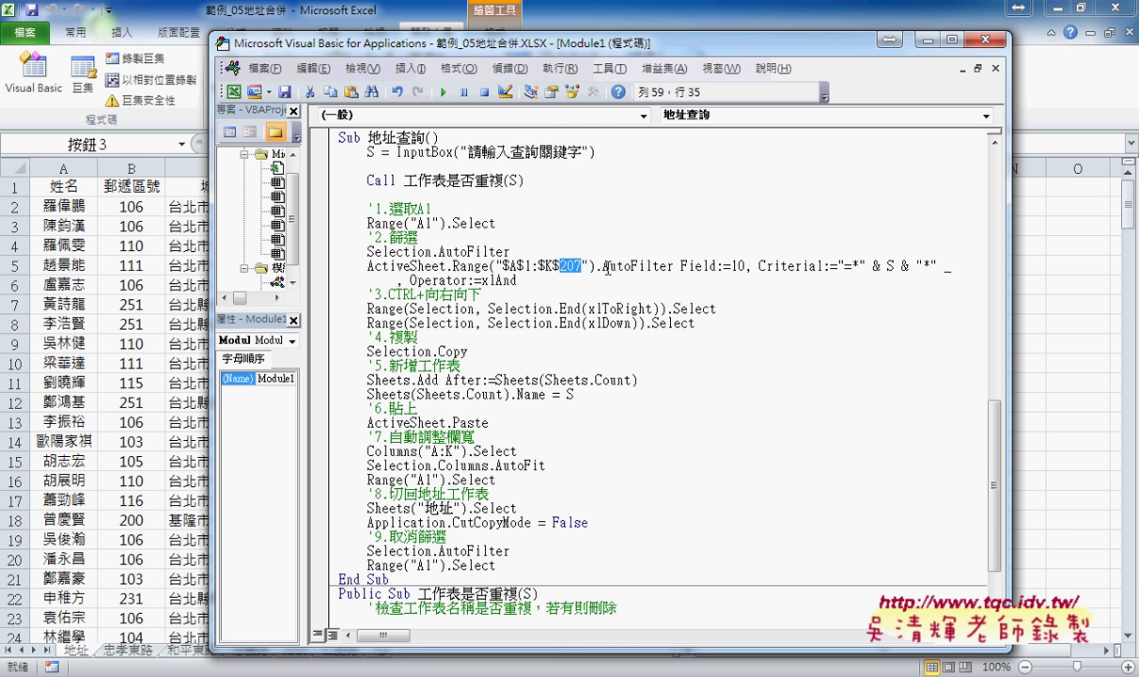
- Insert r = Range("A1").End(xlDown).Row after Selection.AutoFilter, removing the stray space after xlDown
key("Up")
key("Return")
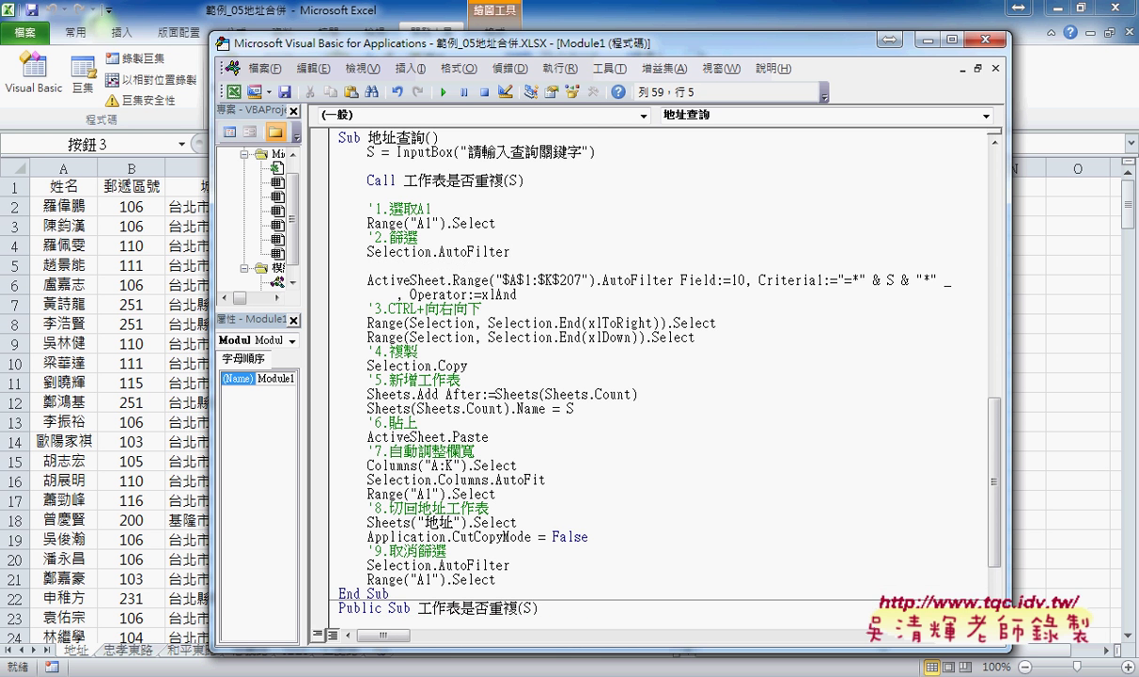
type("r")
type("=r")
type("ange")
type("(\"")
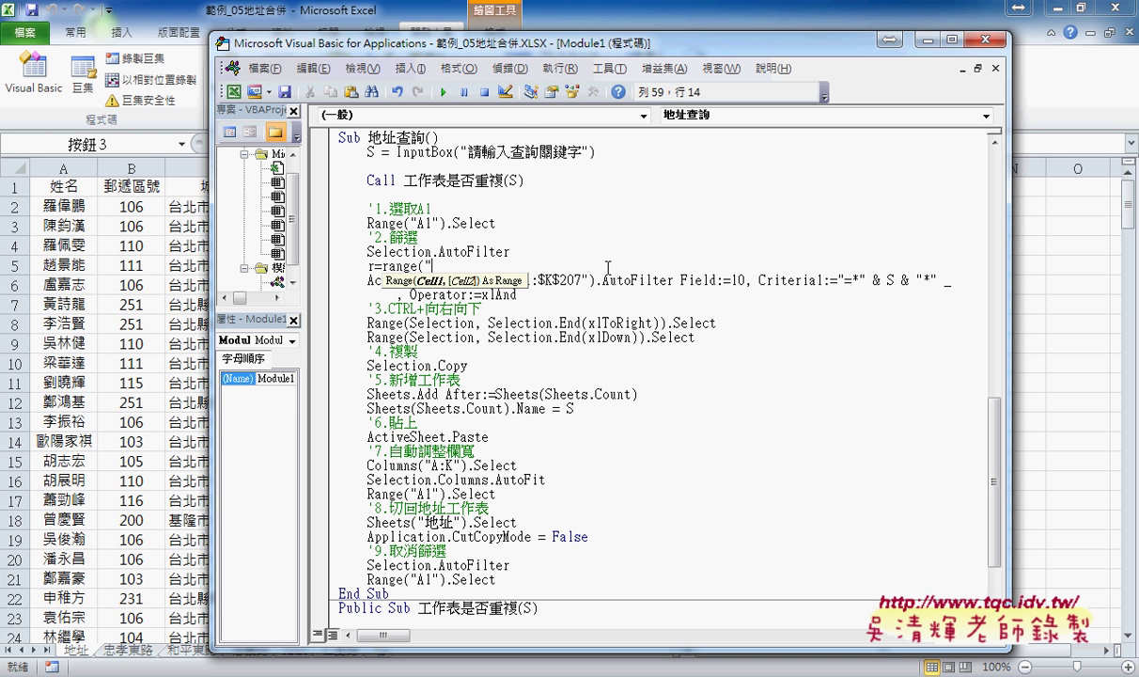
type("A1")
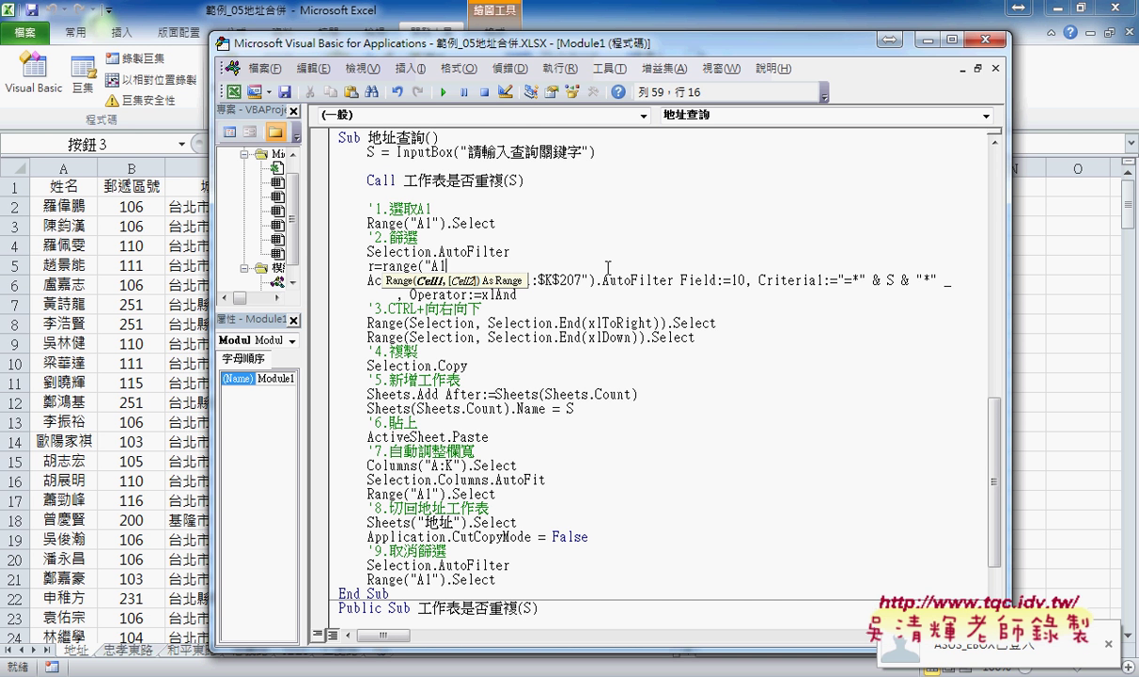
type("\").")
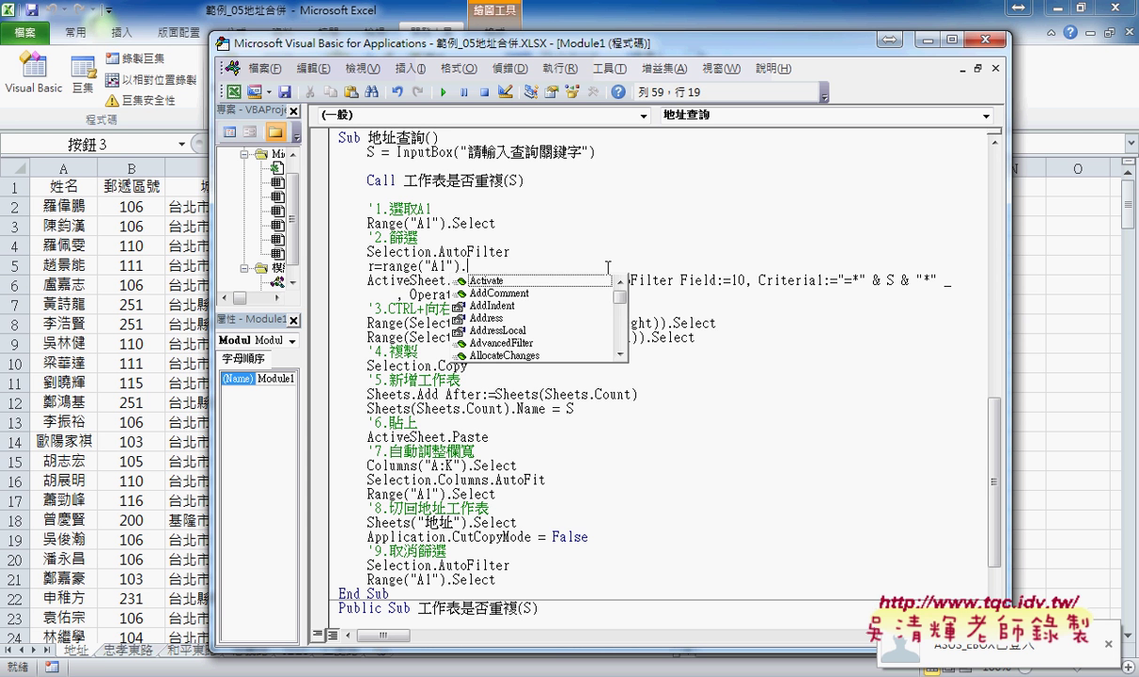
type("end ")
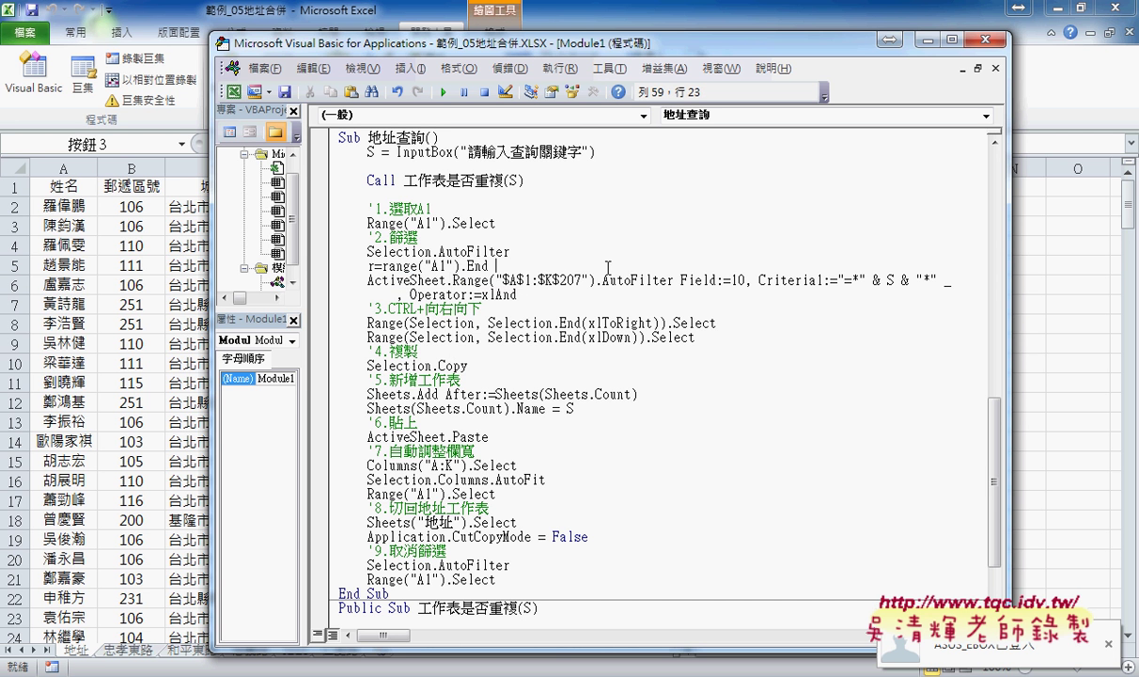
type("(")
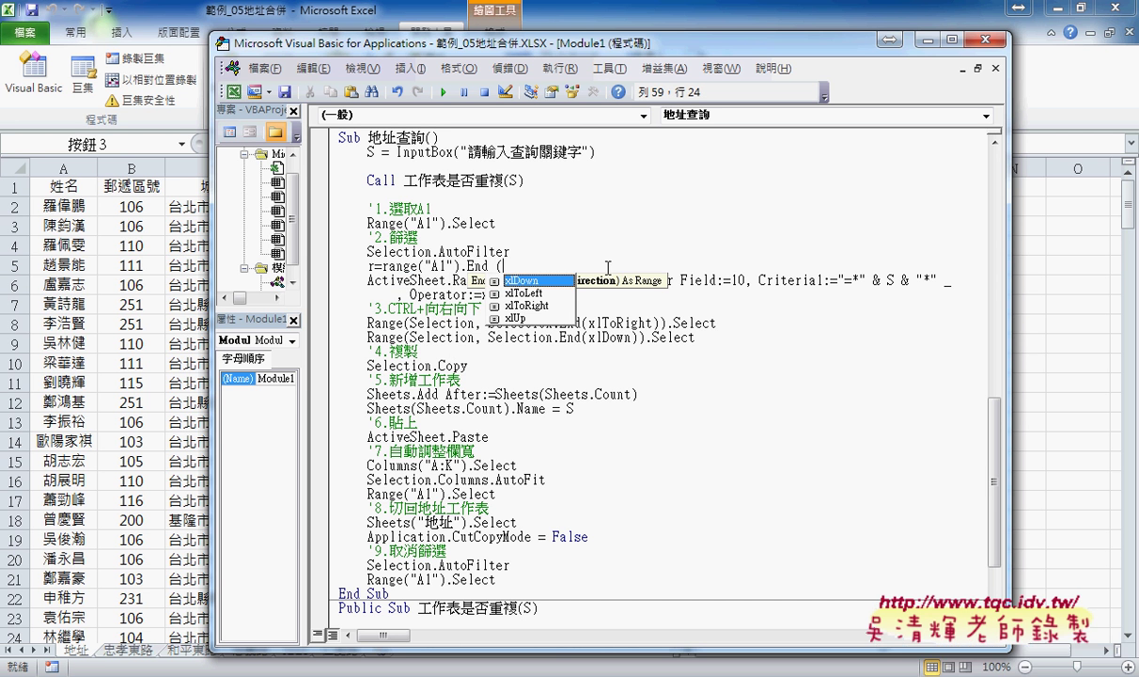
type("xlDown ).")
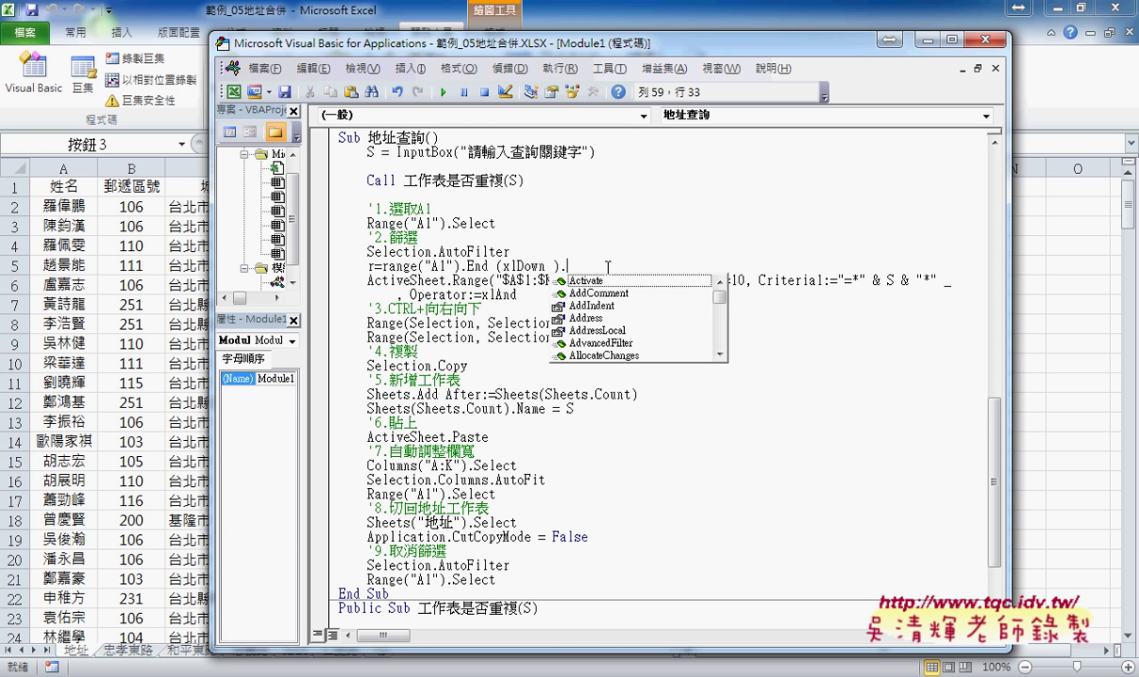
type("r")
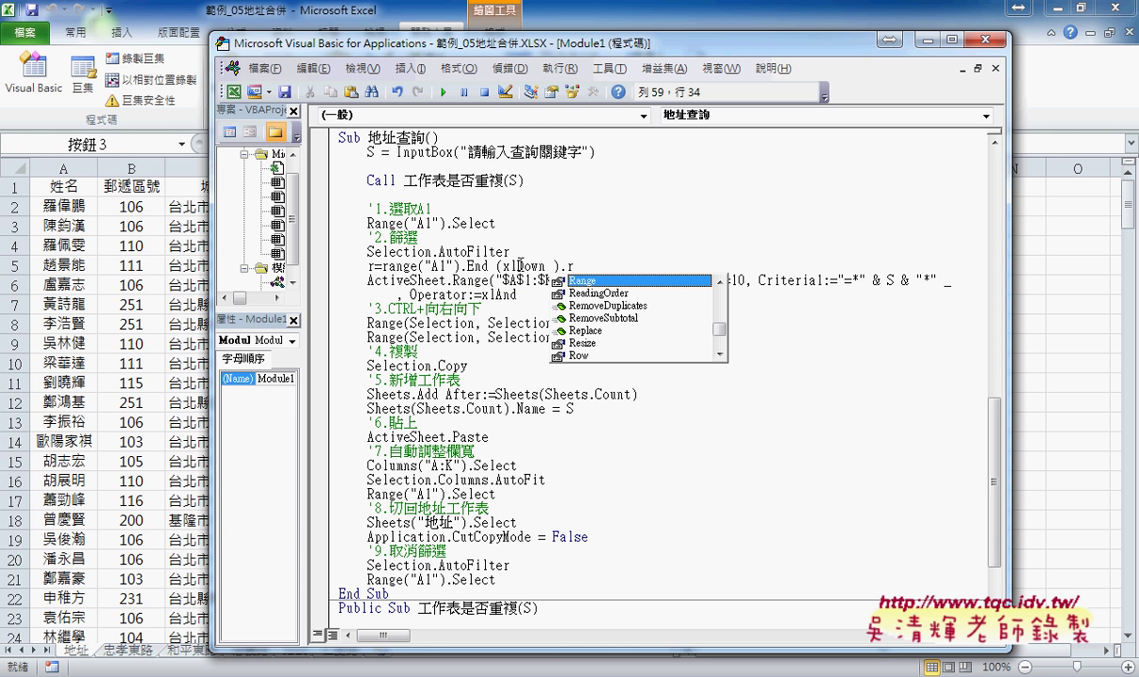
type("ow")
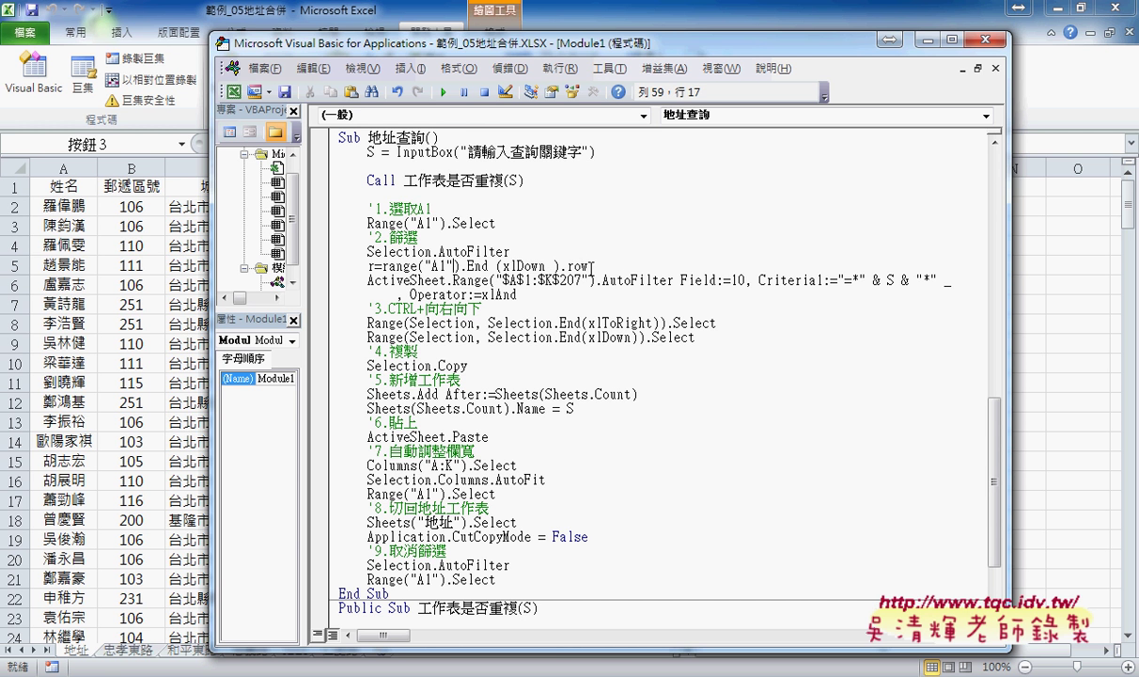
key("Left")
key("Left")
key("Left")
key("Left")
key("Left")
key("Left")
key("Left")
key("Right")
key("shift+Right")
key("Delete")
left_click(611, 280)
left_click_drag(583, 280, 560, 280)
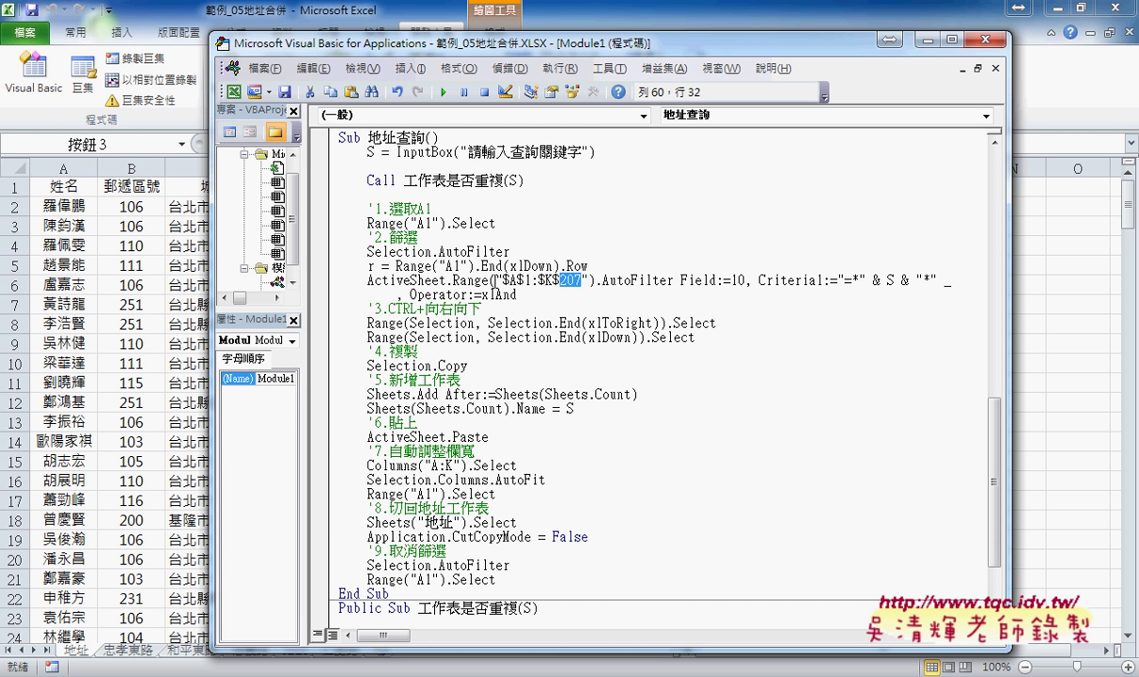
- Replace the hard-coded 207 with & r so the range becomes "$A$1:$K$" & r
left_click(373, 266)
double_click(370, 266)
double_click(572, 280)
key("Delete")
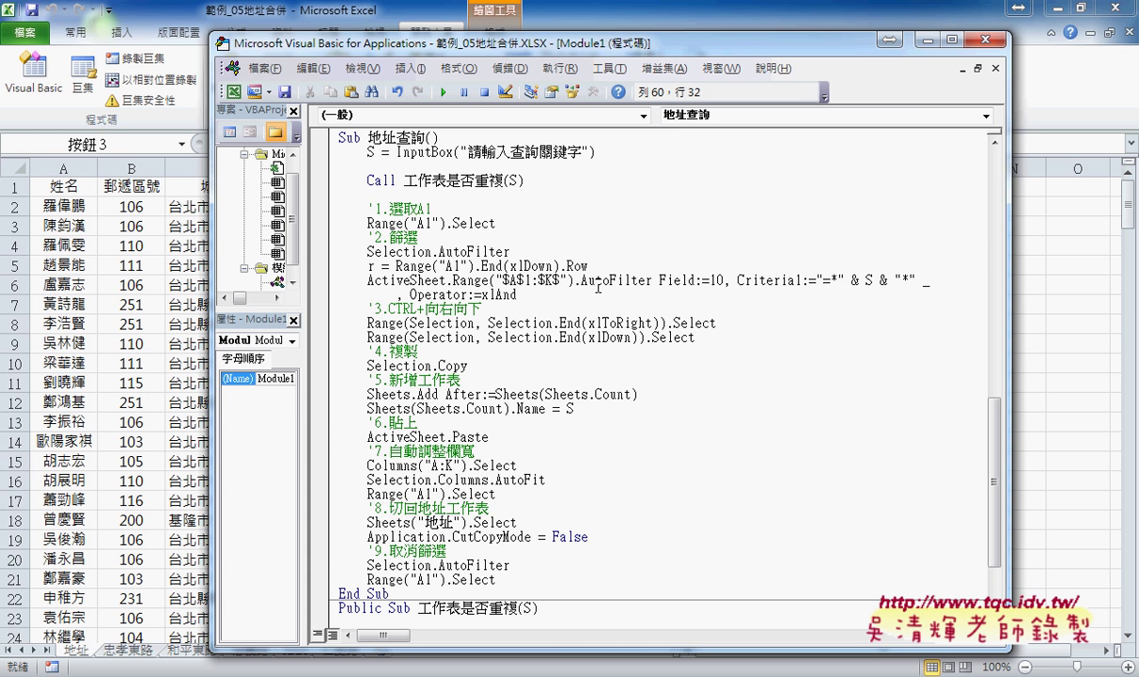
type("&")
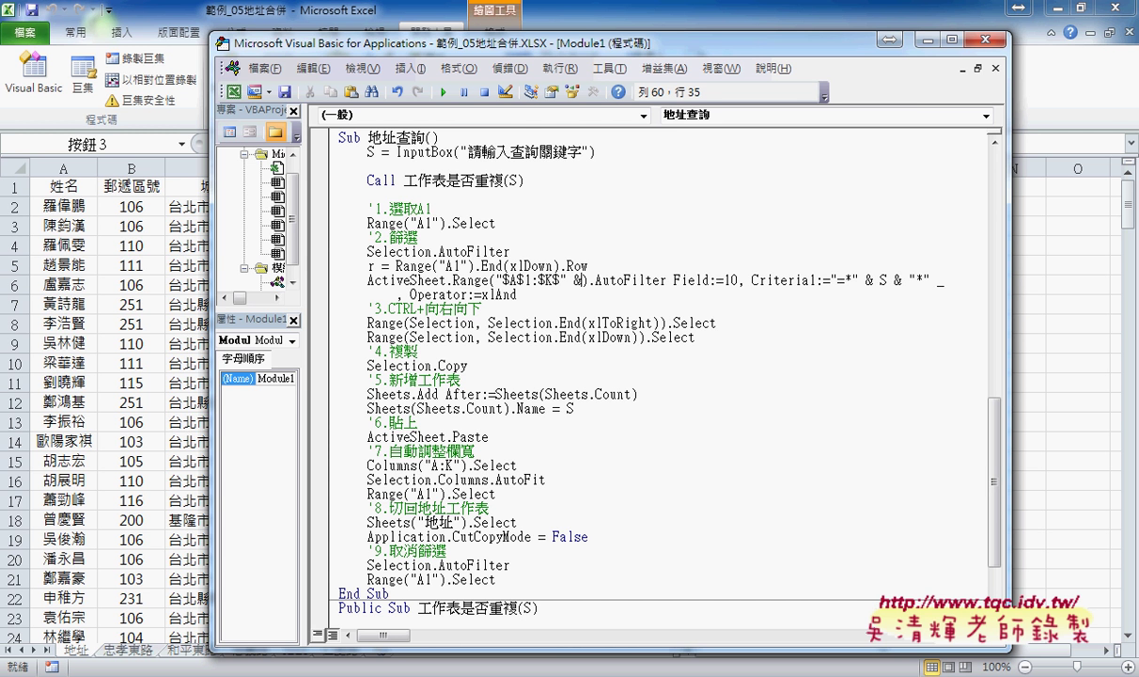
type(" r")
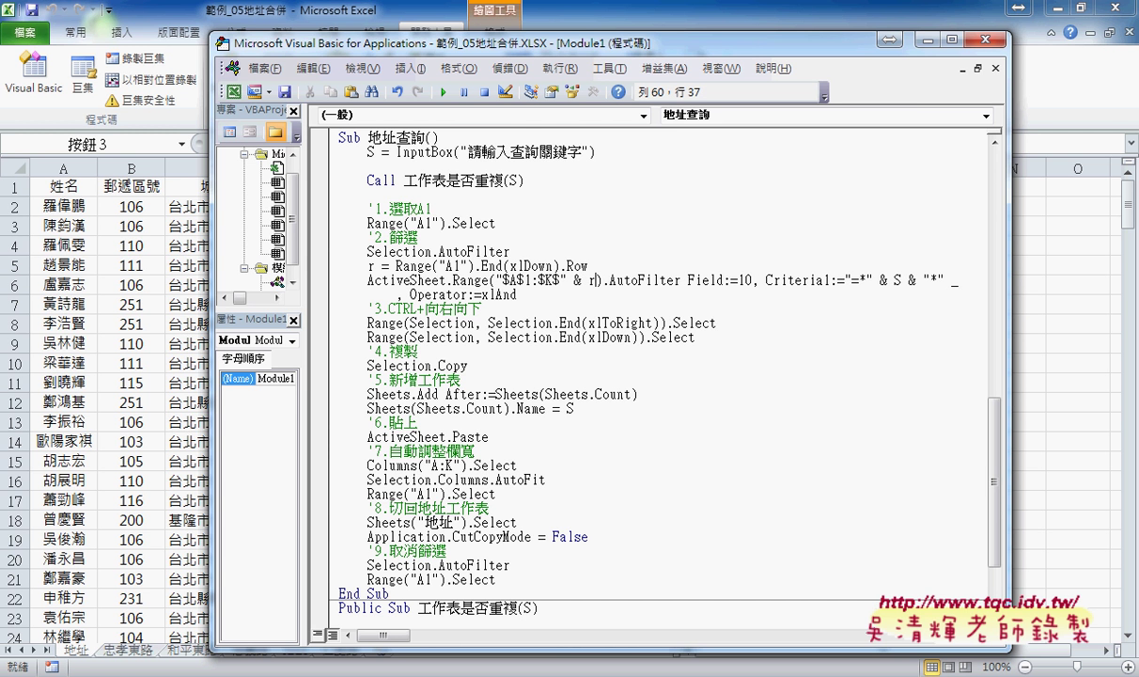
- Review the edited AutoFilter statement's & r, column K and field 10, then shrink the code window
left_click(517, 294)
left_click_drag(561, 280, 595, 280)
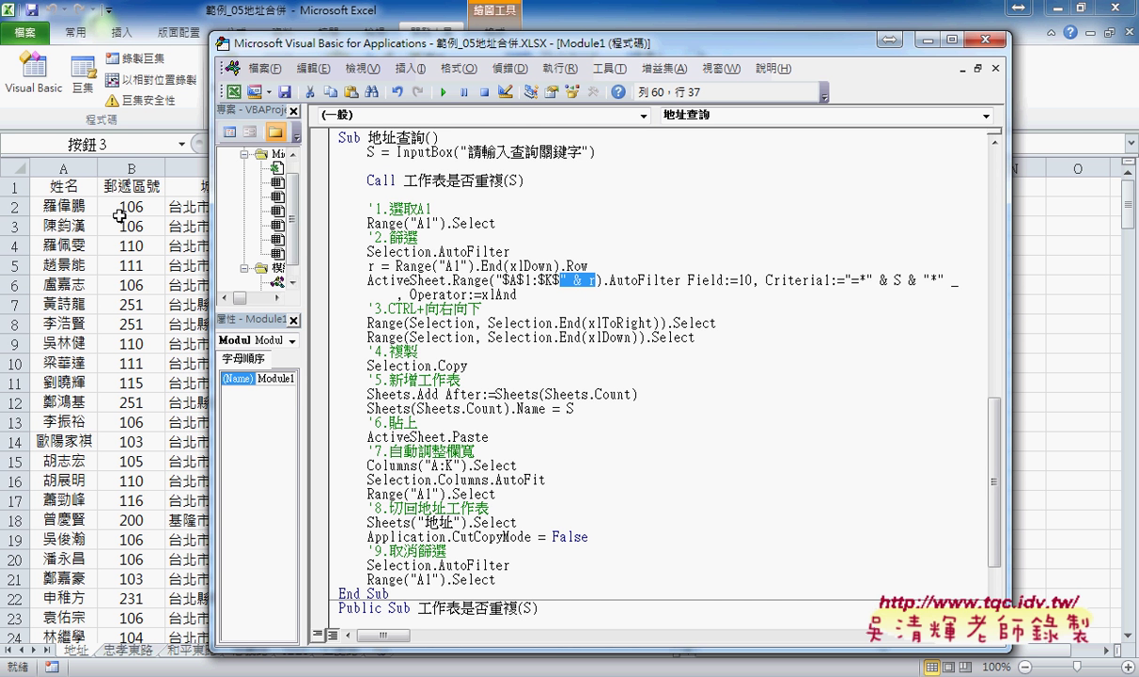
left_click_drag(544, 282, 550, 282)
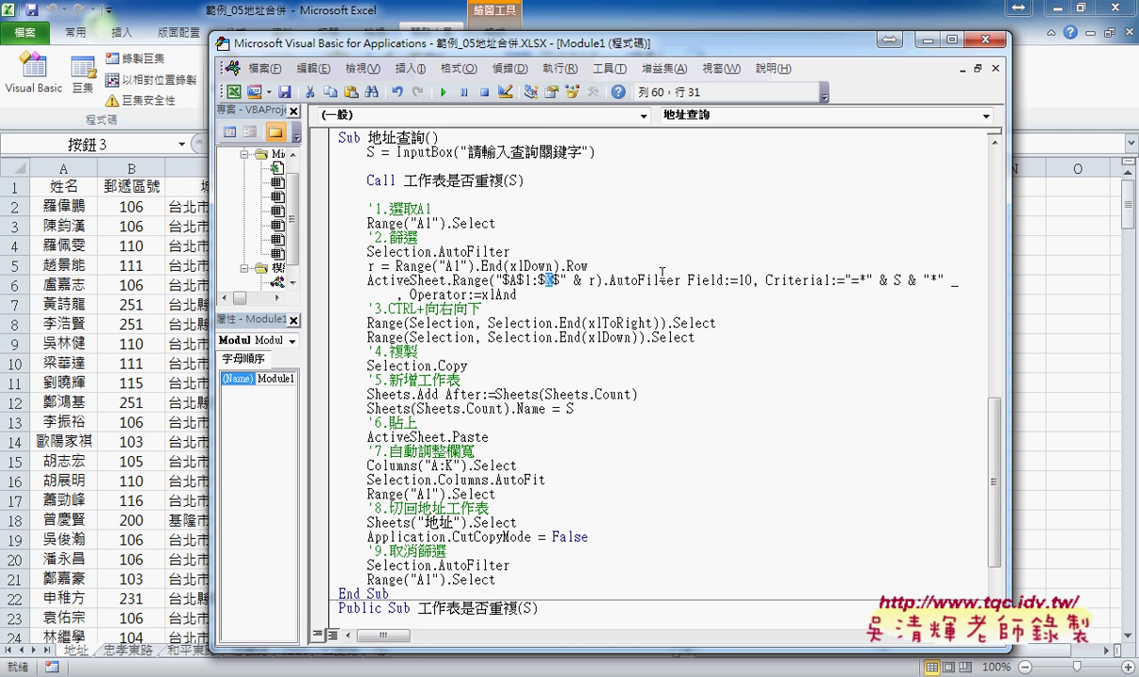
double_click(746, 280)
left_click_drag(731, 38, 741, 254)
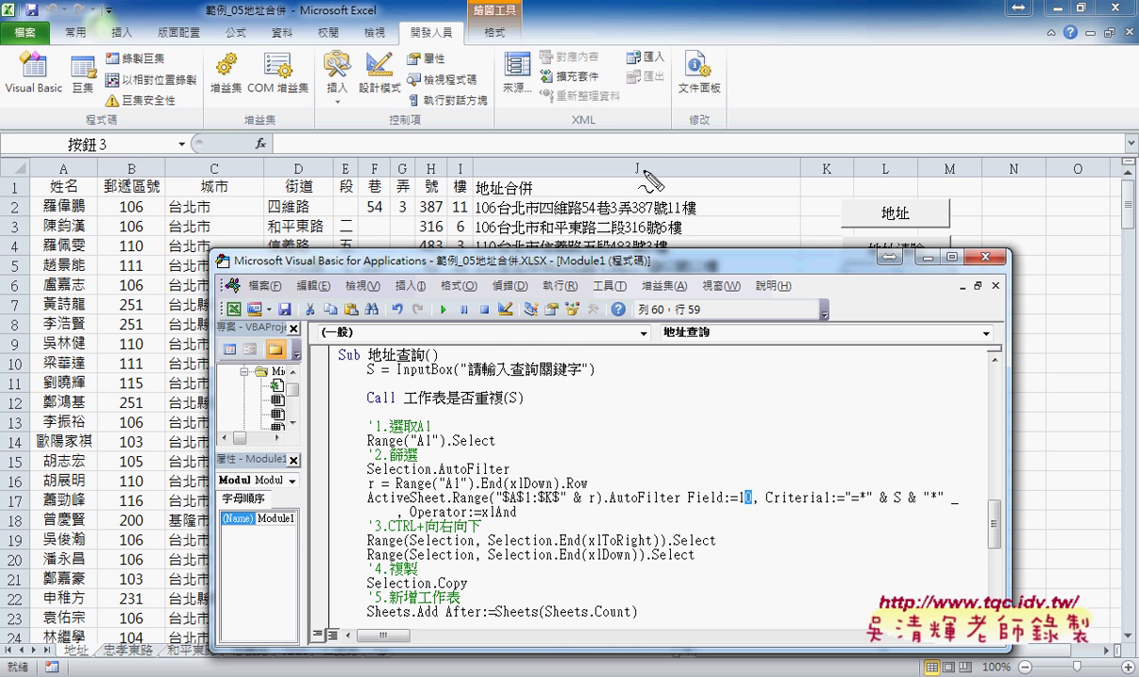
left_click_drag(644, 156, 759, 512)
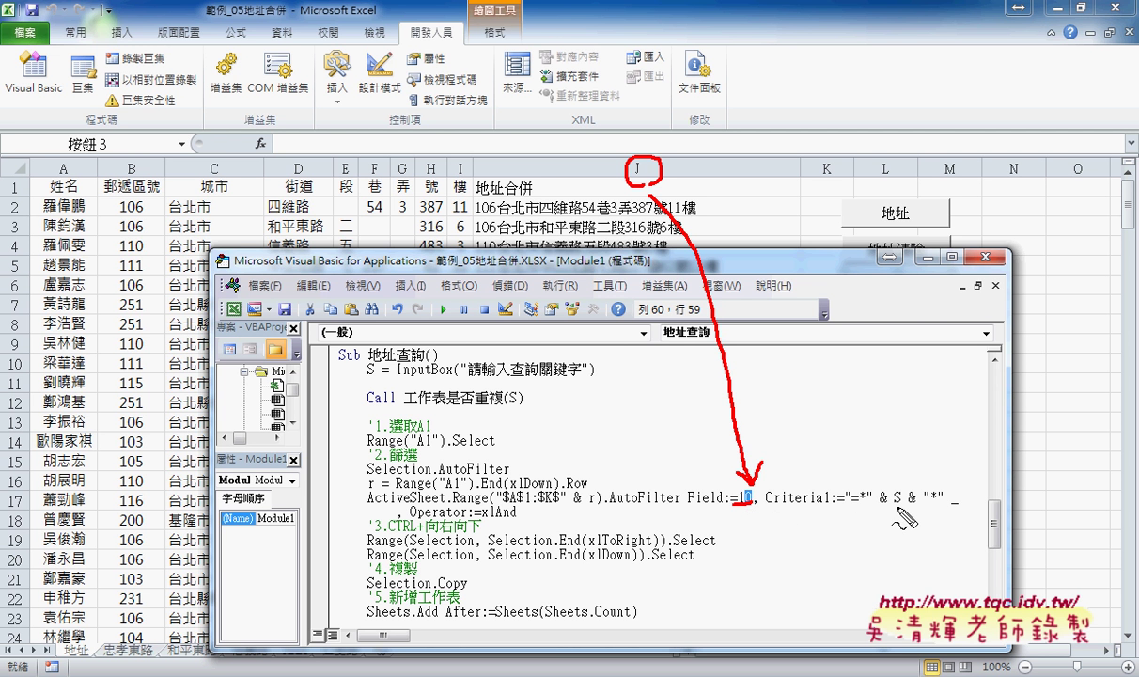
left_click_drag(889, 508, 904, 507)
left_click_drag(369, 360, 438, 364)
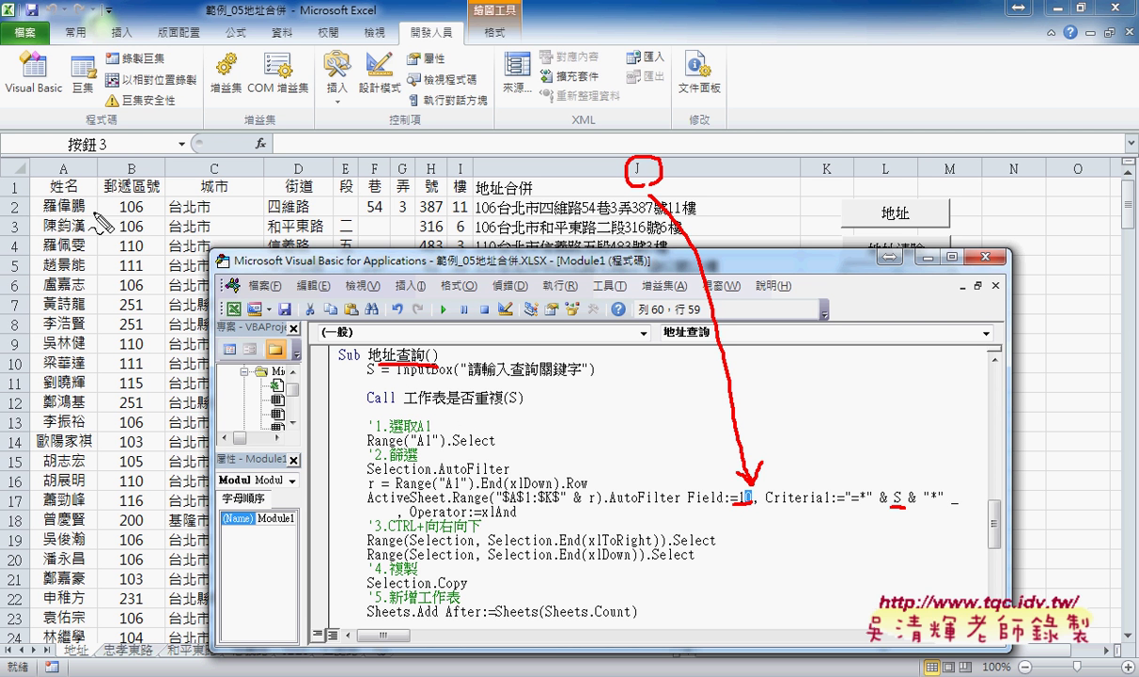
left_click_drag(692, 509, 731, 508)
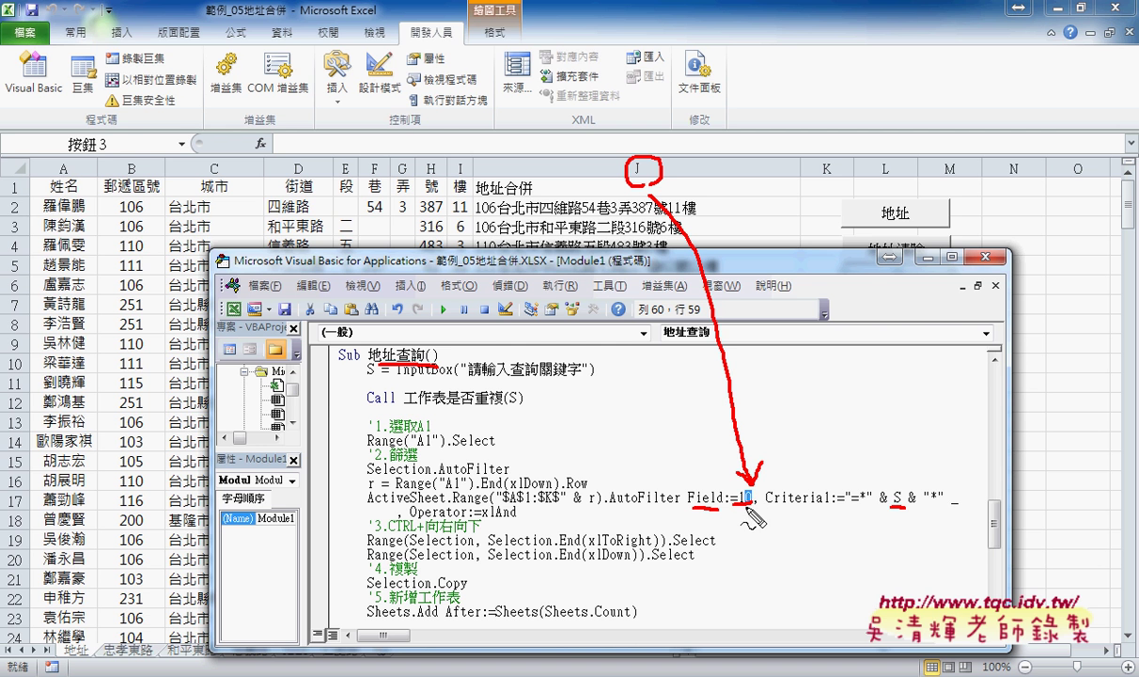
mouse_move(69, 204)
left_mouse_down()
mouse_move(56, 172)
mouse_move(66, 198)
left_mouse_up()
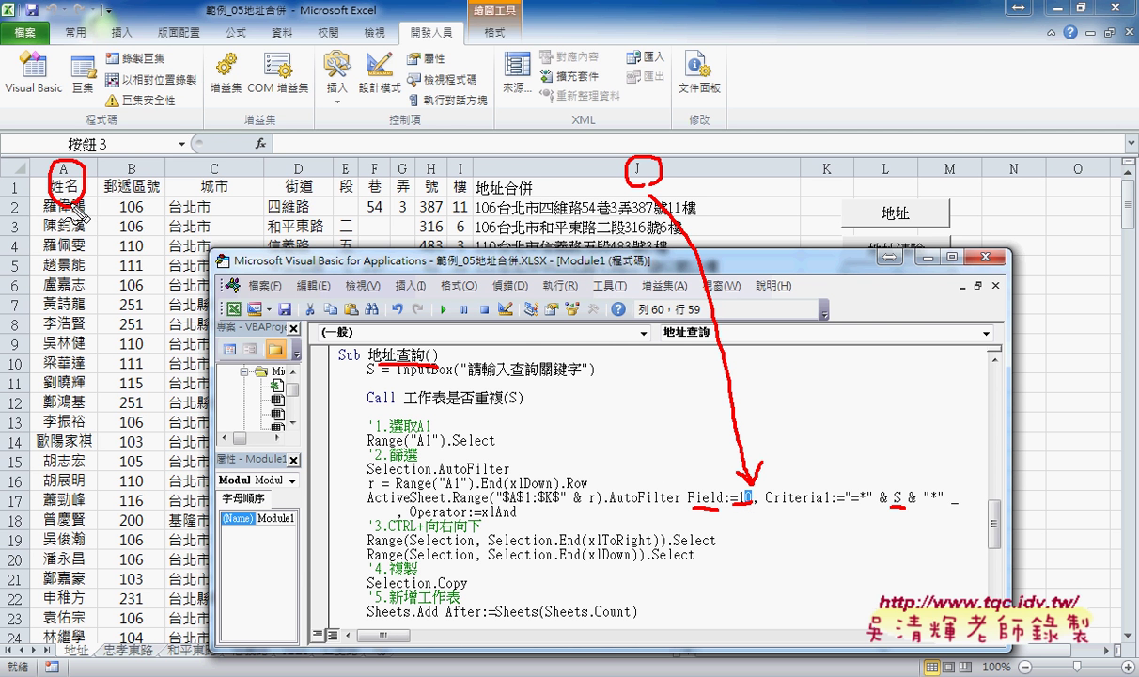
left_click_drag(68, 101, 71, 141)
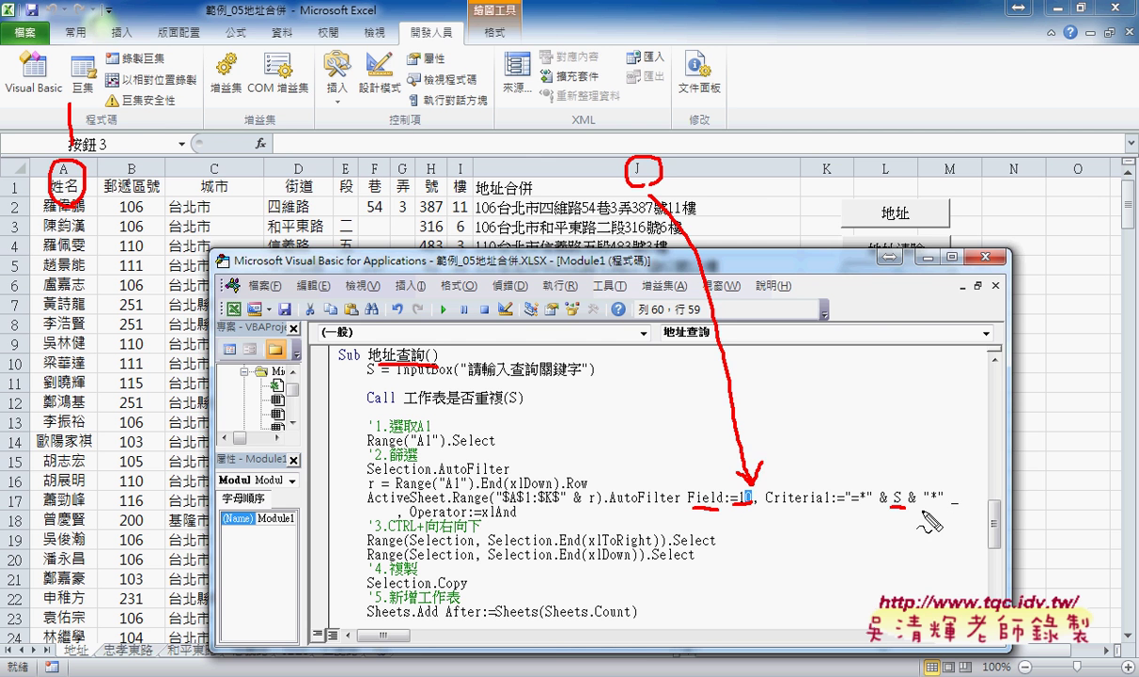
key("Escape")
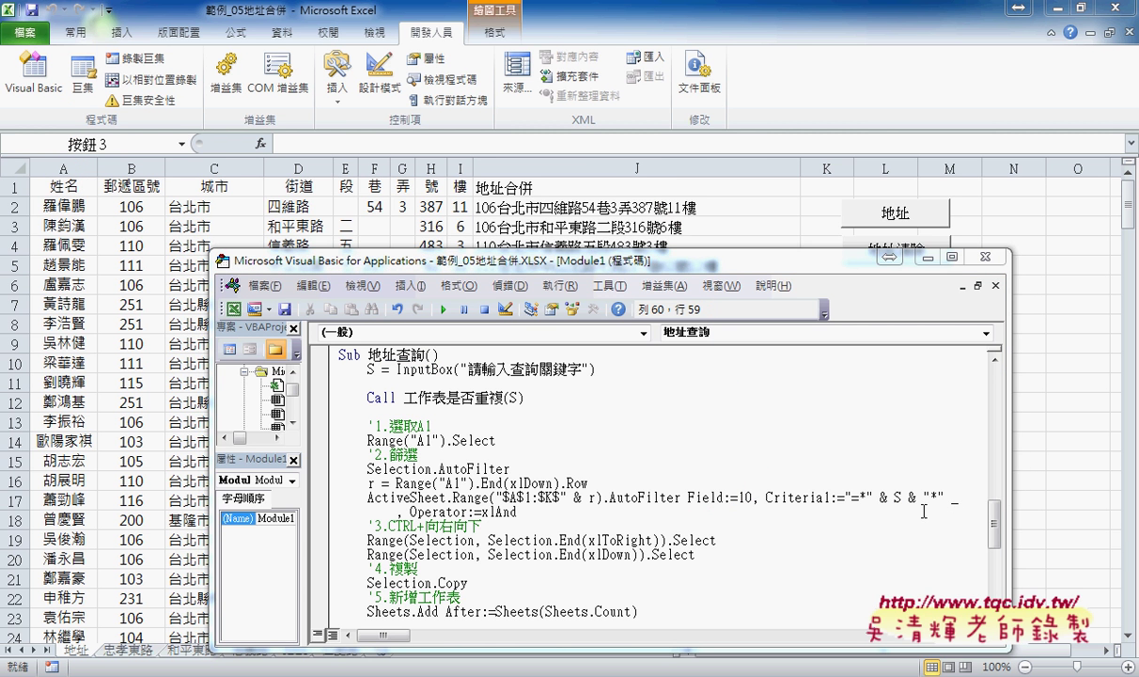
left_click(673, 540)
left_click_drag(996, 526, 996, 557)
left_click(521, 397)
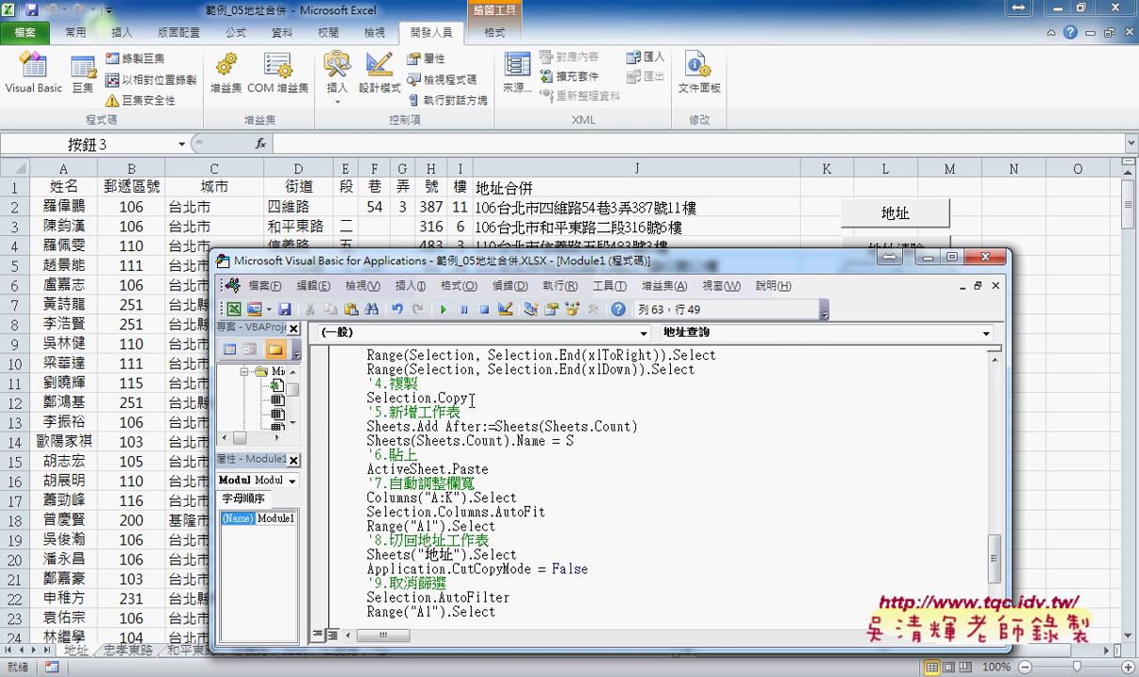
double_click(569, 440)
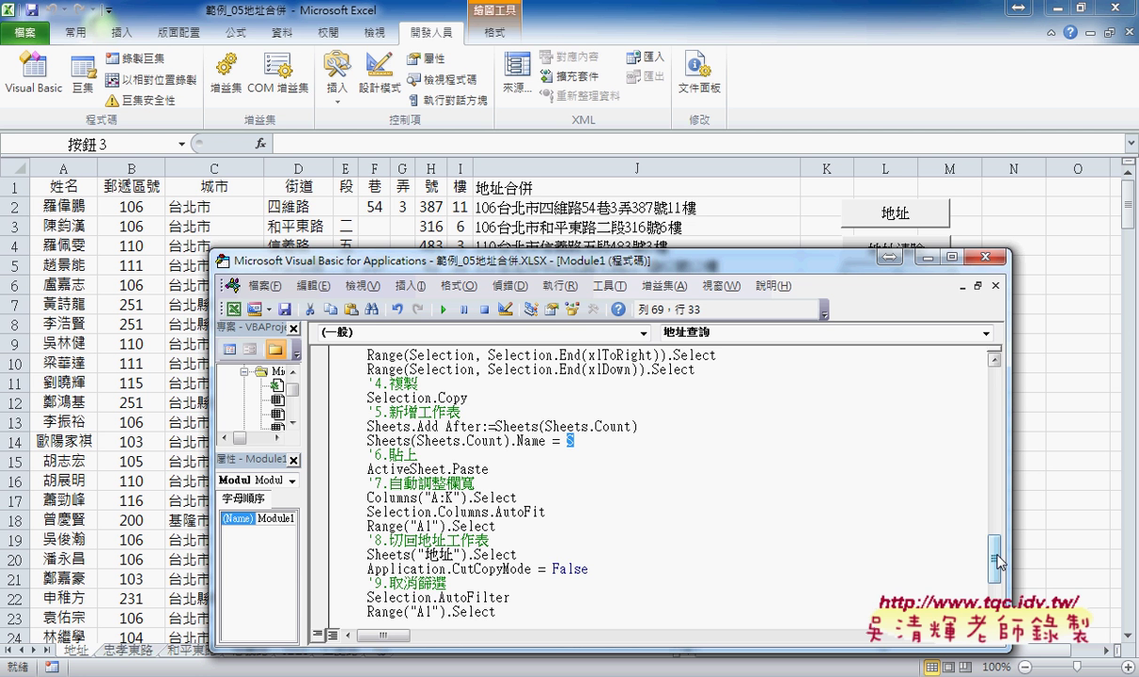
left_click_drag(994, 556, 994, 523)
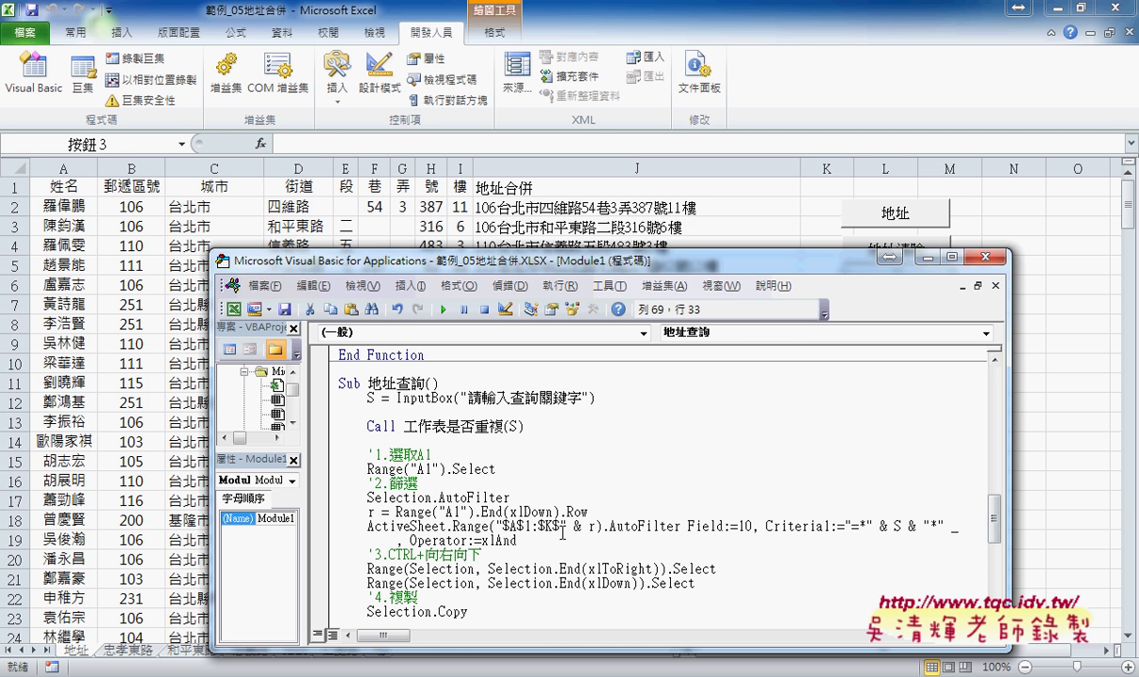
left_click_drag(601, 525, 489, 525)
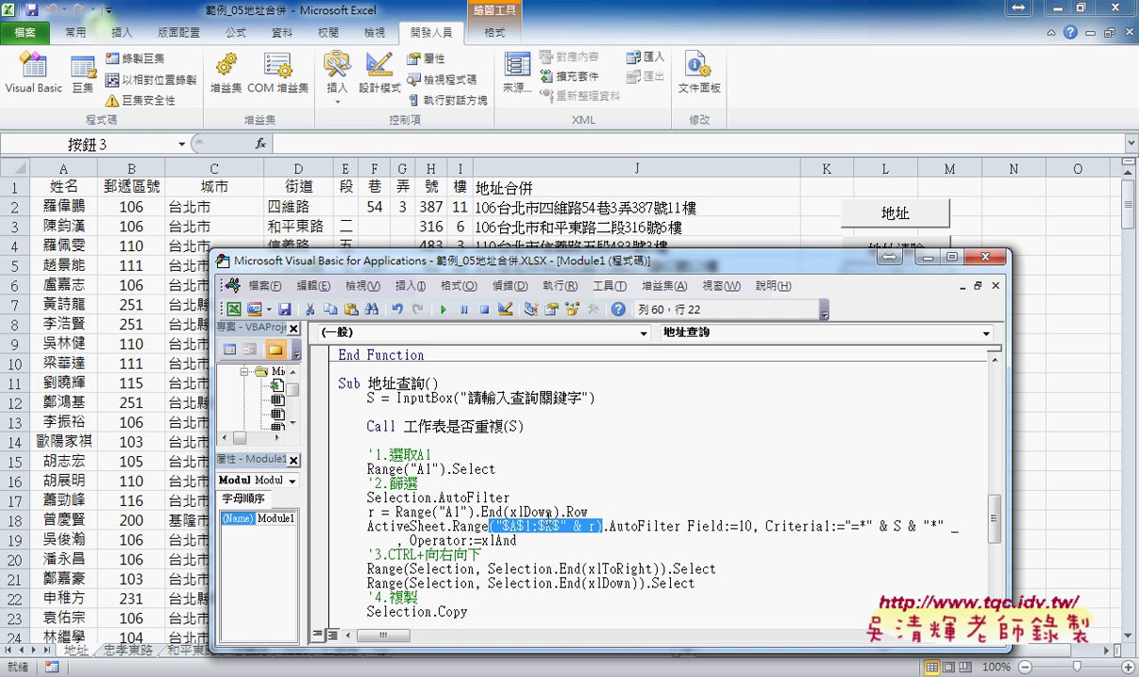
- Set the 地址, 地址清除 and 地址查詢 buttons to move and size with cells
left_click(984, 259)
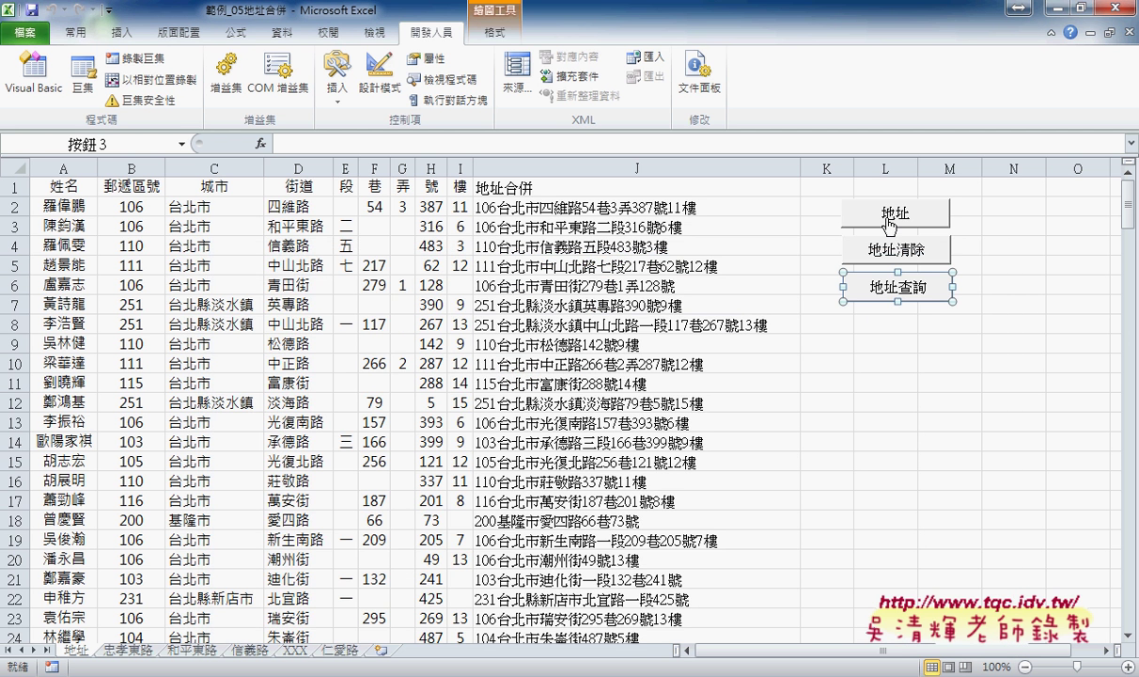
left_click(890, 222, "ctrl")
left_click(874, 249, "ctrl")
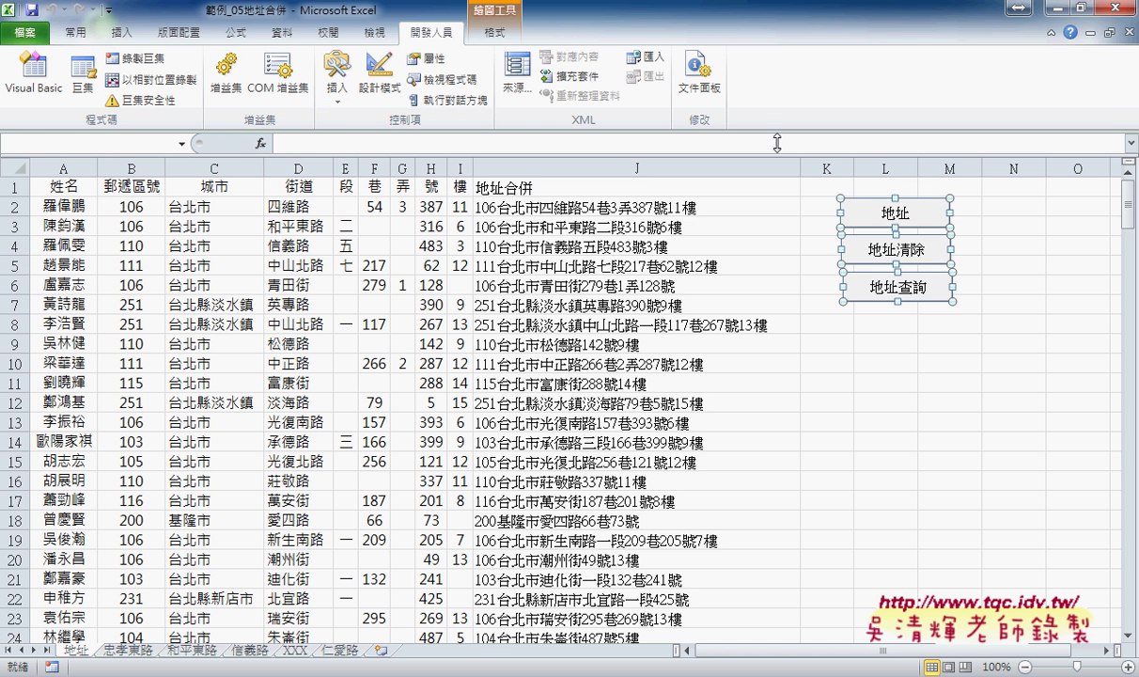
right_click(876, 212)
left_click(935, 471)
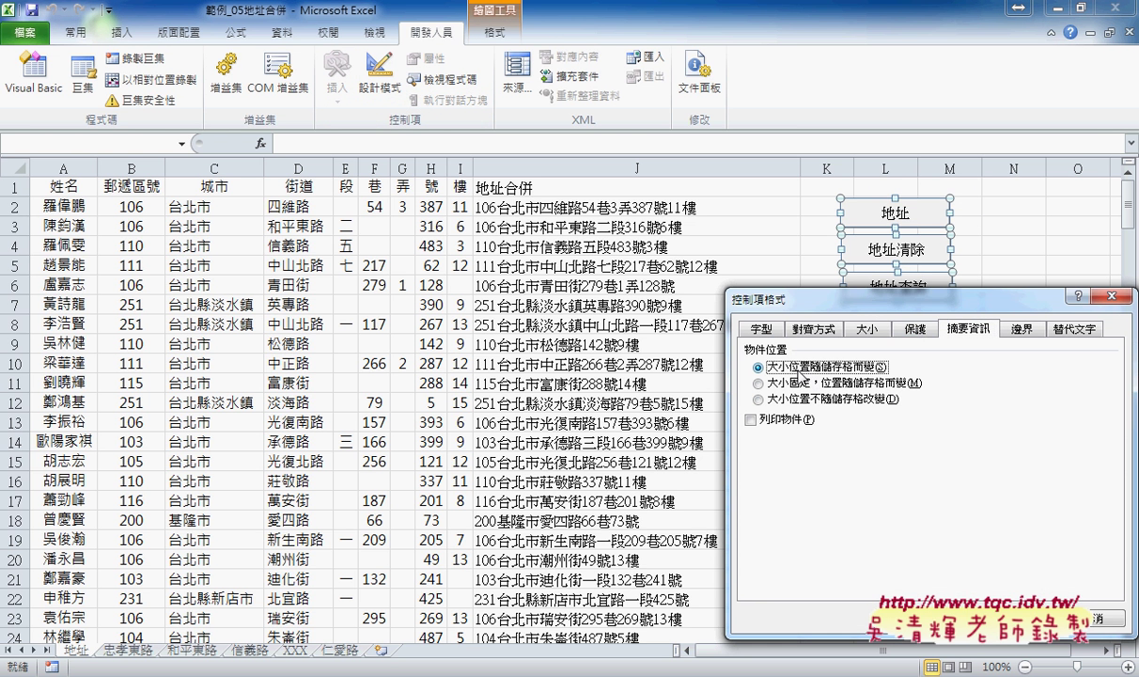
left_click(758, 367)
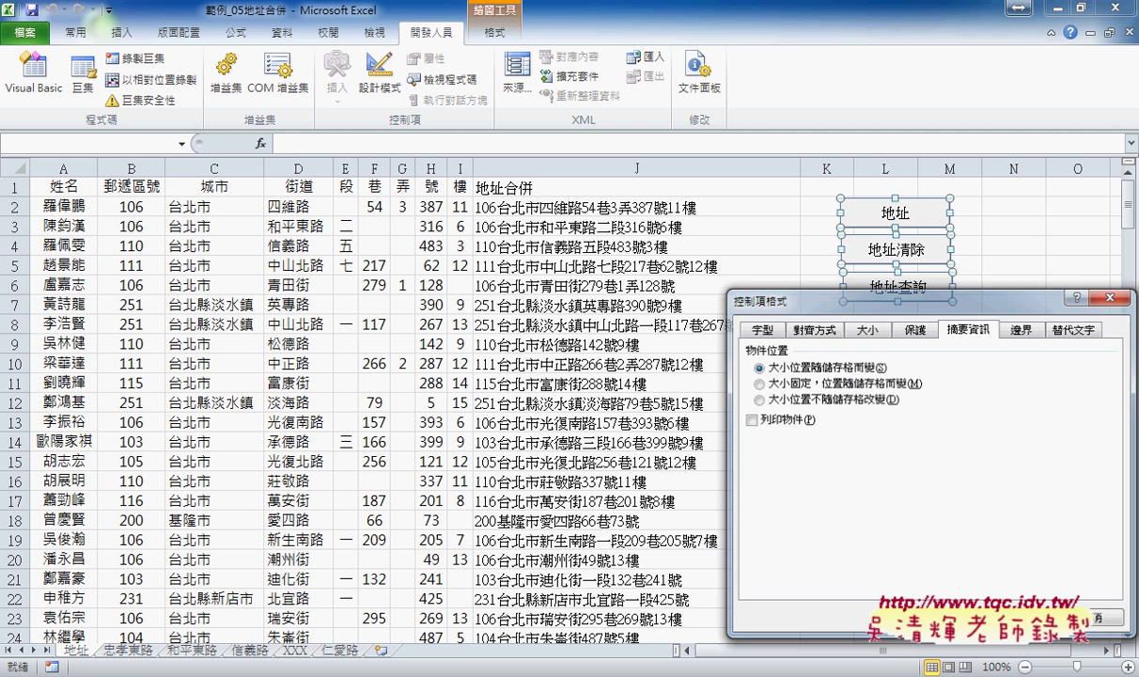
left_click(999, 613)
left_click(953, 443)
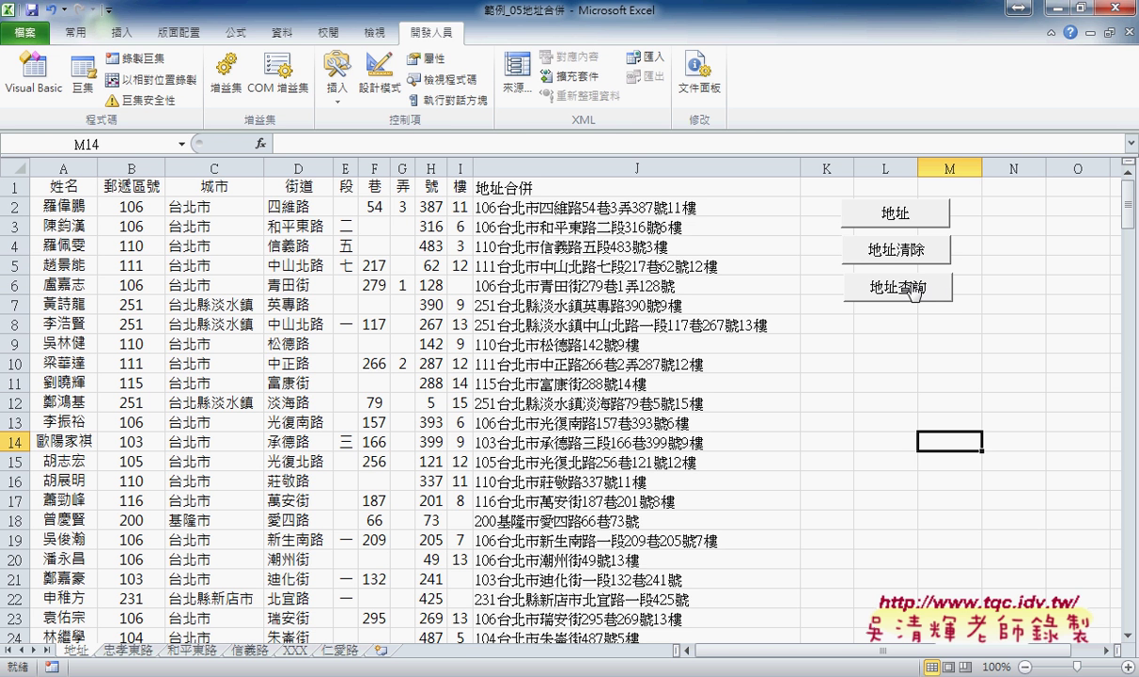
- Run the address query with keyword 仁愛路, deleting the old 仁愛路 sheet
left_click(863, 277)
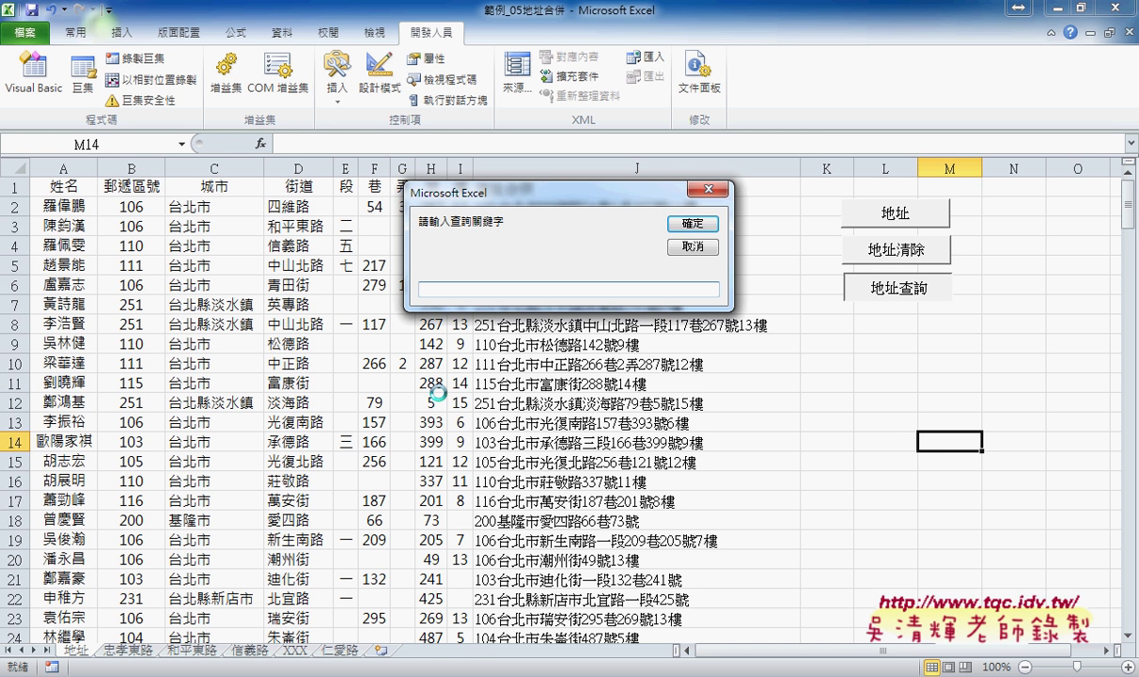
type("ㄙ")
type("仁愛")
type("路")
left_click(696, 225)
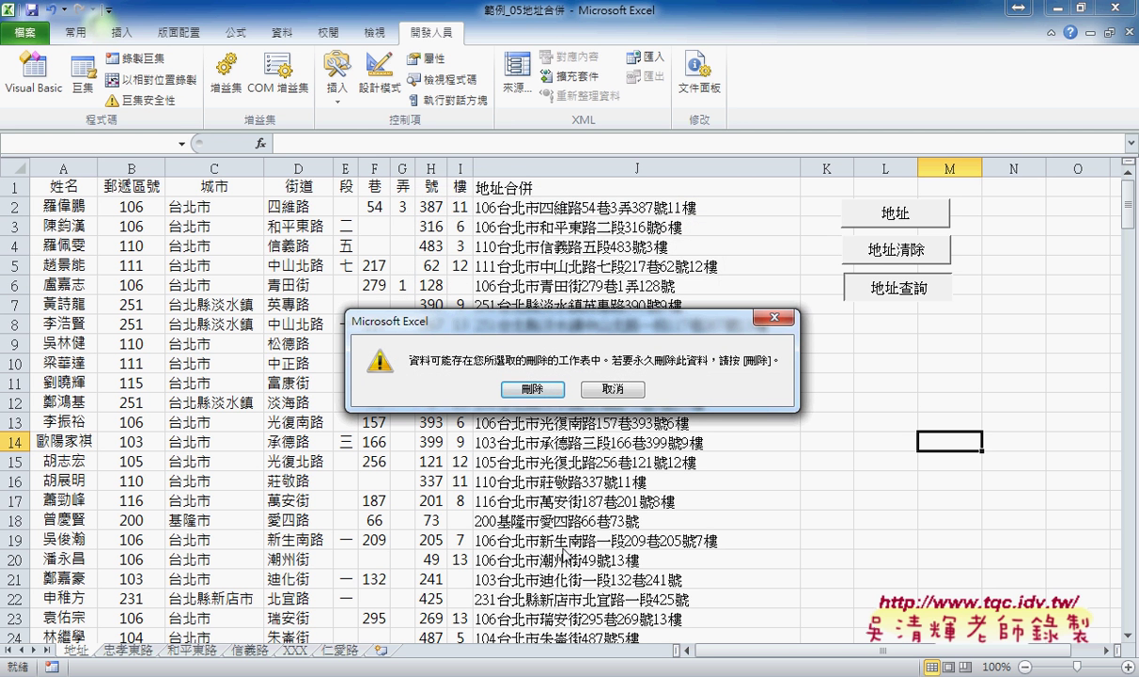
left_click(532, 390)
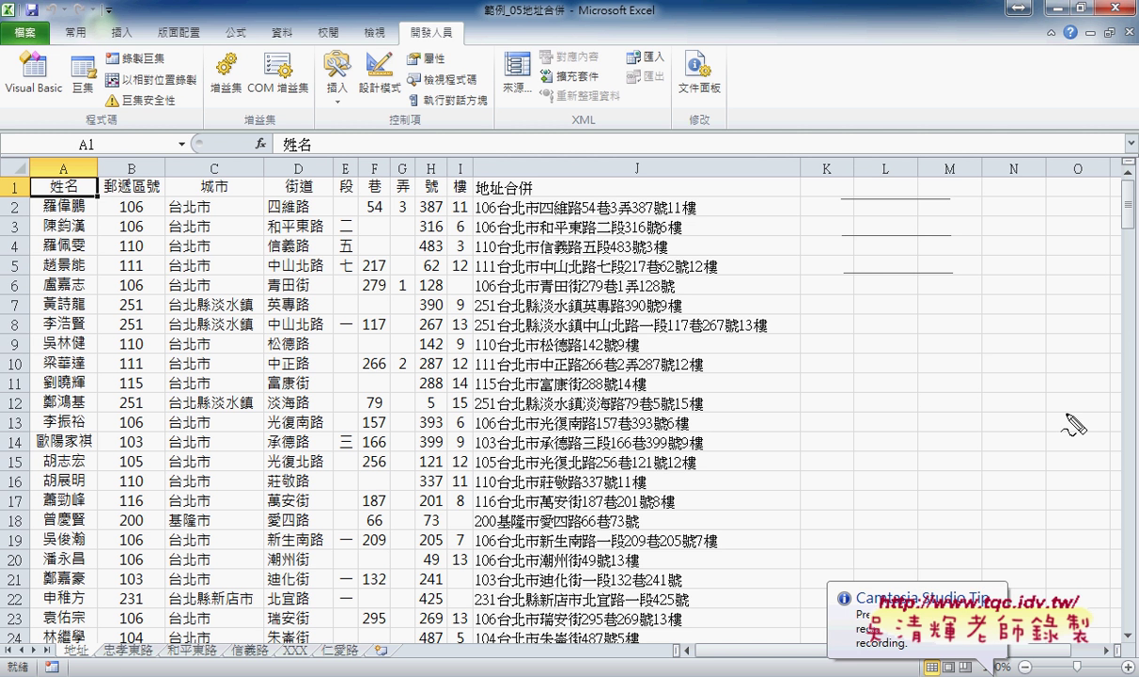
mouse_move(826, 392)
left_mouse_down()
mouse_move(734, 132)
mouse_move(846, 386)
left_mouse_up()
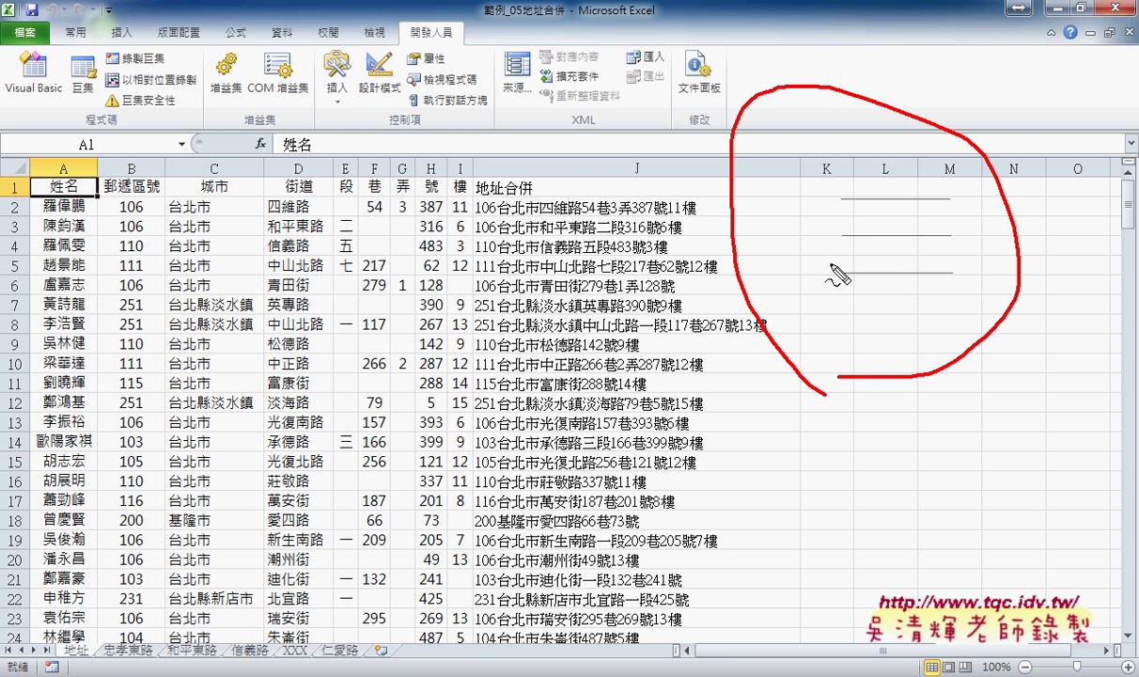
left_click_drag(620, 272, 825, 209)
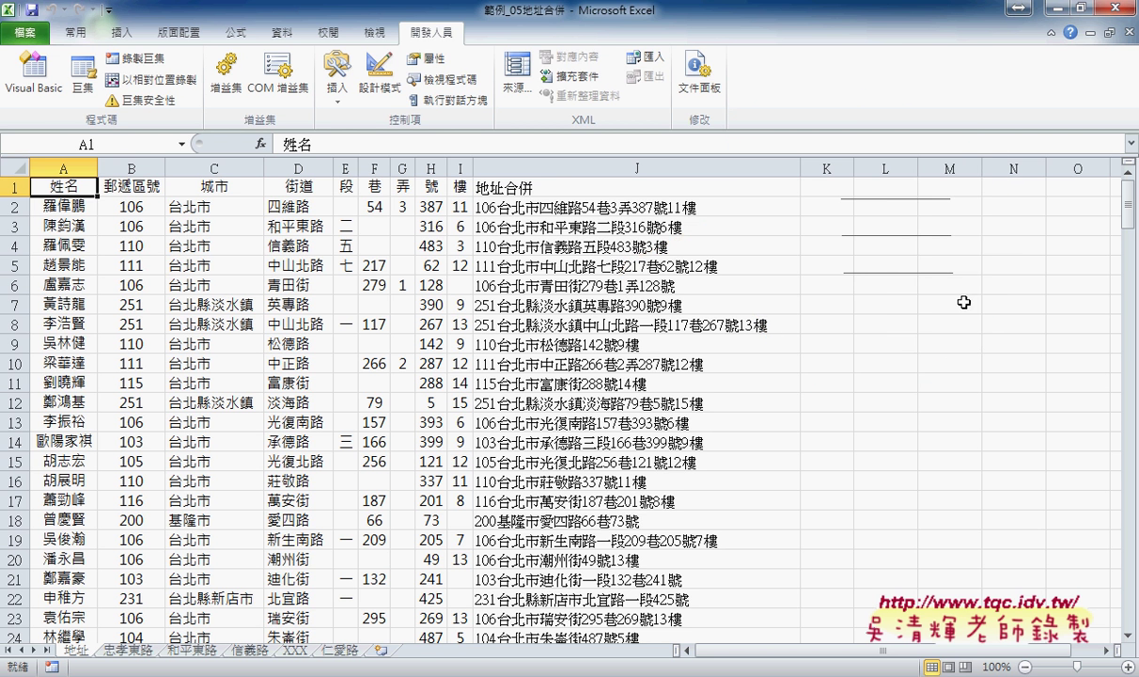
- Select the three flattened buttons and drag them back to full height
left_click(889, 197)
right_click(889, 197)
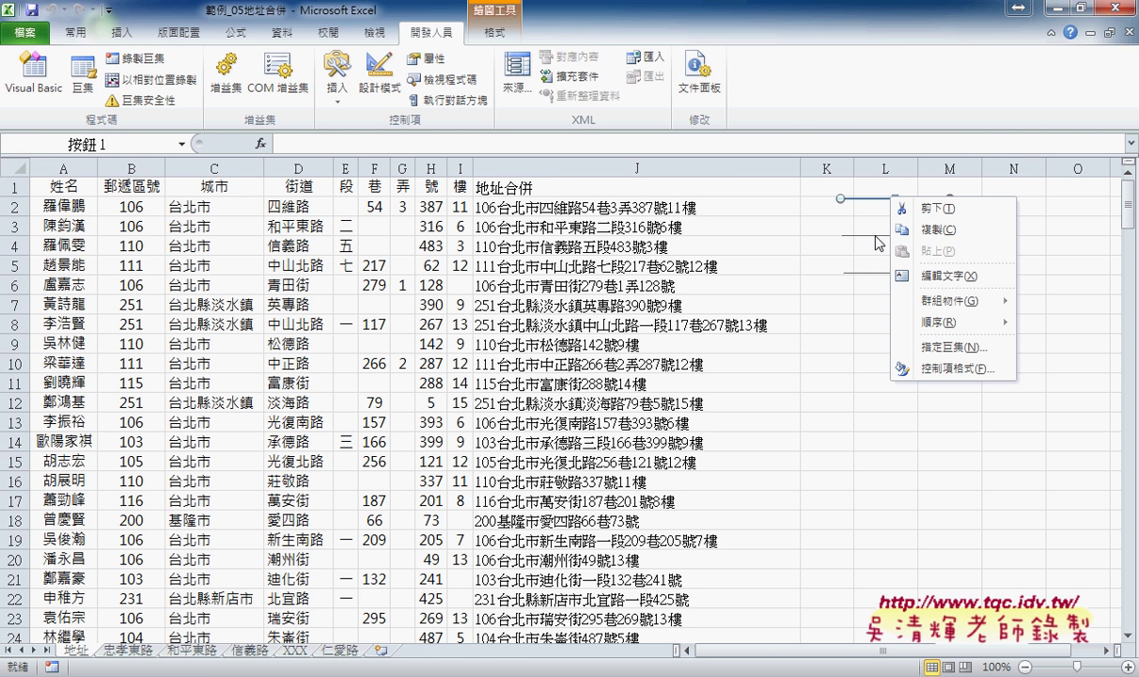
left_click(877, 235, "shift")
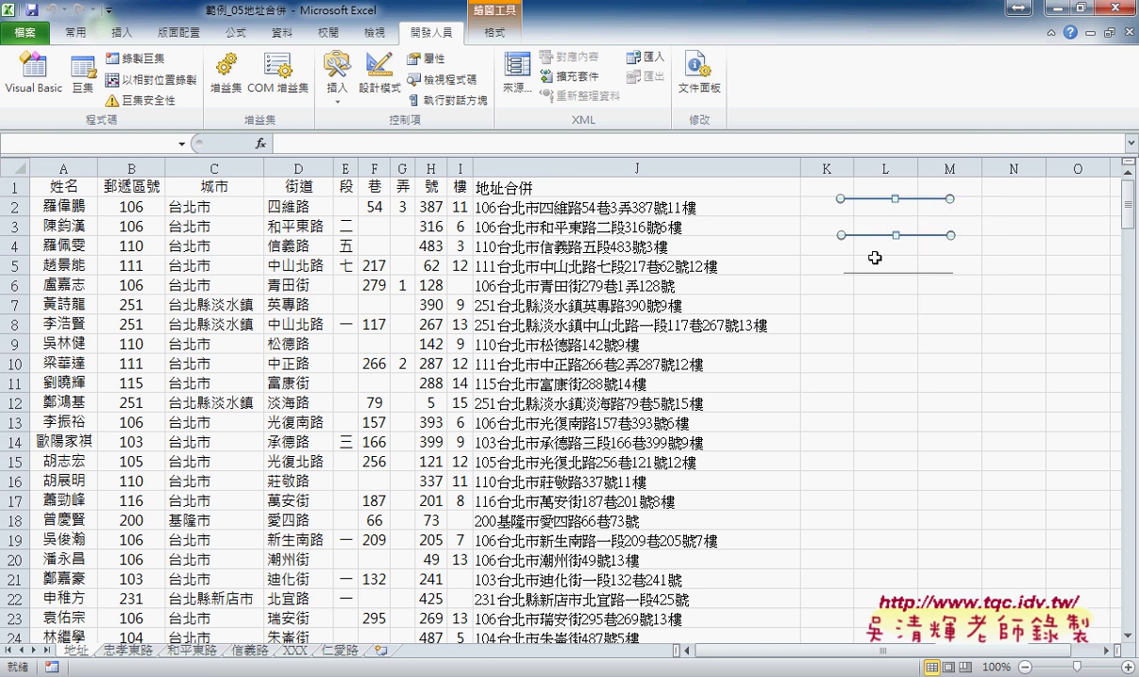
left_click(896, 272, "shift")
left_click_drag(896, 271, 892, 222)
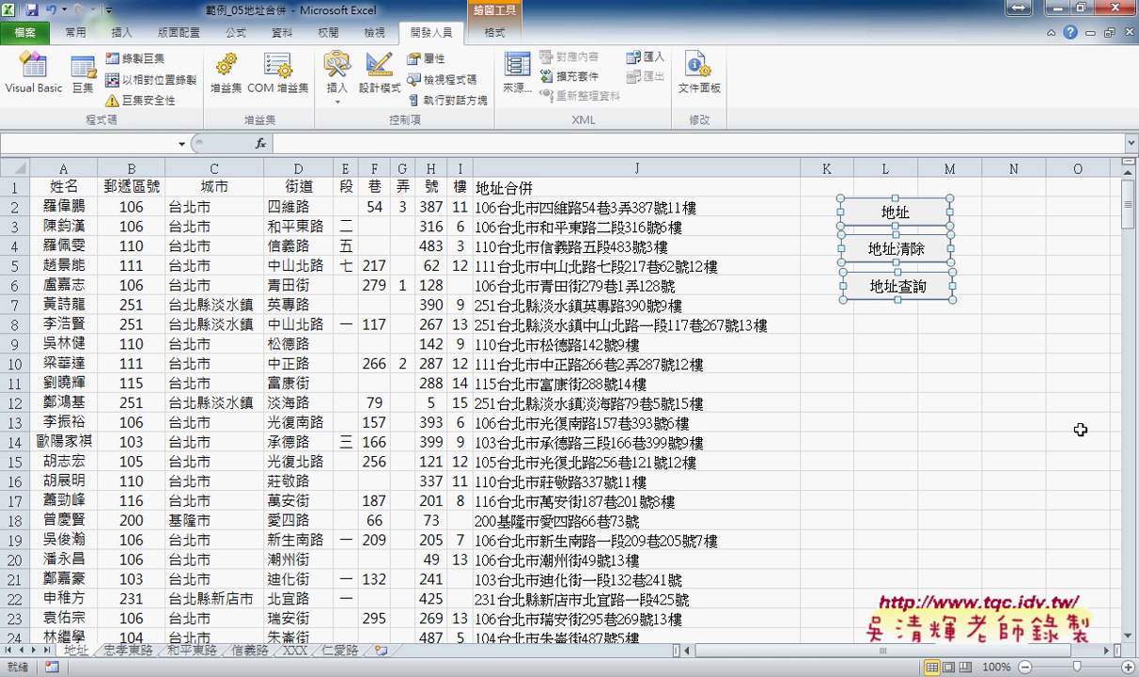
- Set the buttons to 大小位置不隨儲存格改變 (don't move or size with cells) in Format Control
right_click(866, 282)
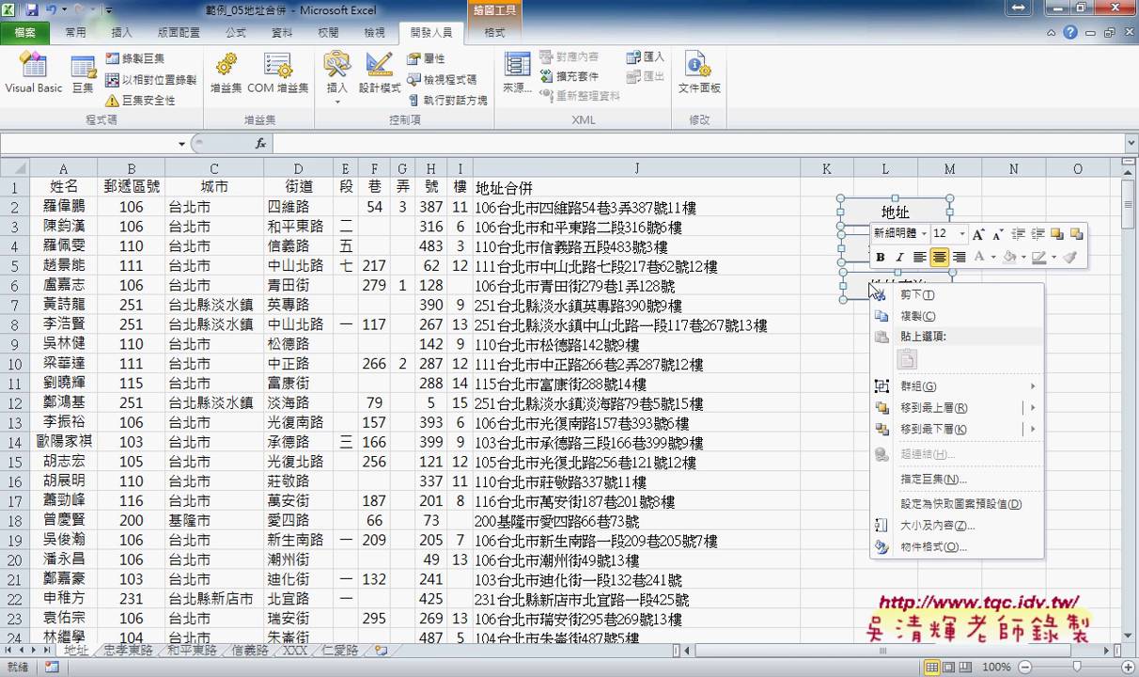
left_click(945, 548)
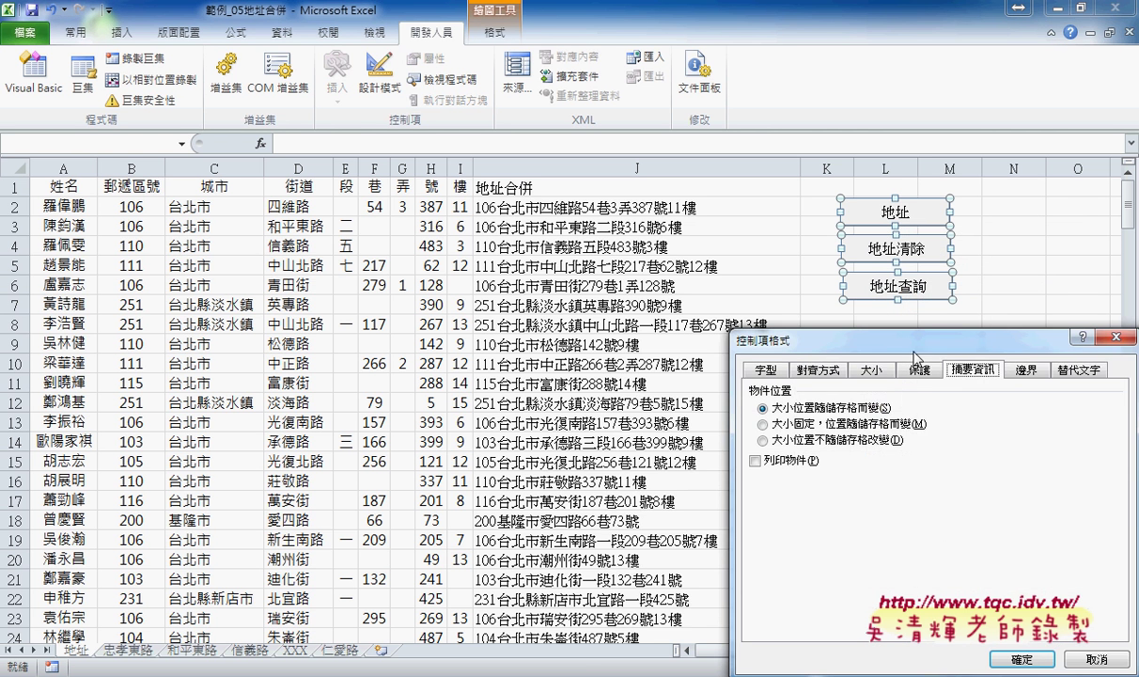
left_click_drag(920, 349, 800, 349)
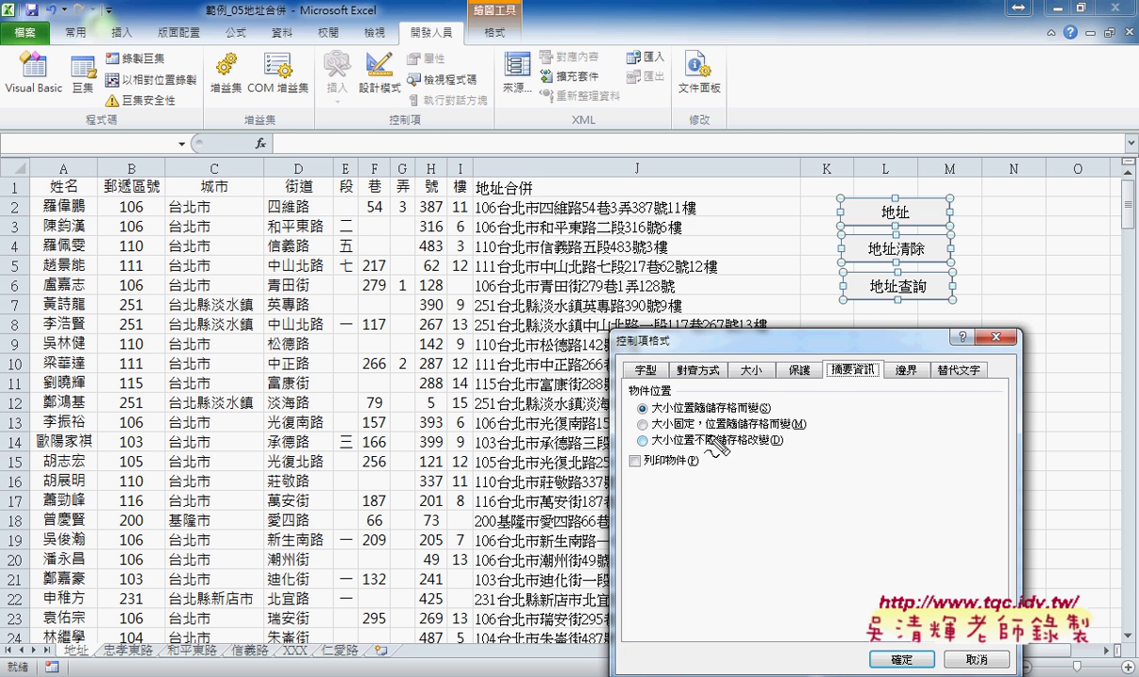
mouse_move(769, 408)
left_mouse_down()
mouse_move(659, 415)
mouse_move(731, 414)
left_mouse_up()
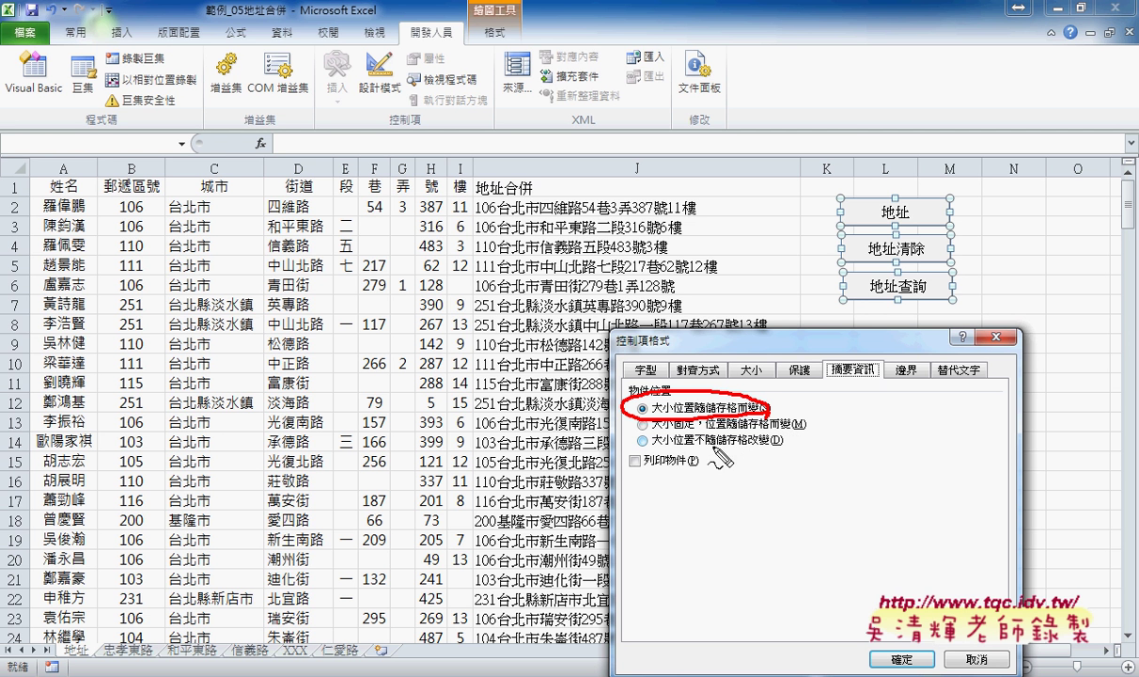
left_click_drag(782, 461, 774, 460)
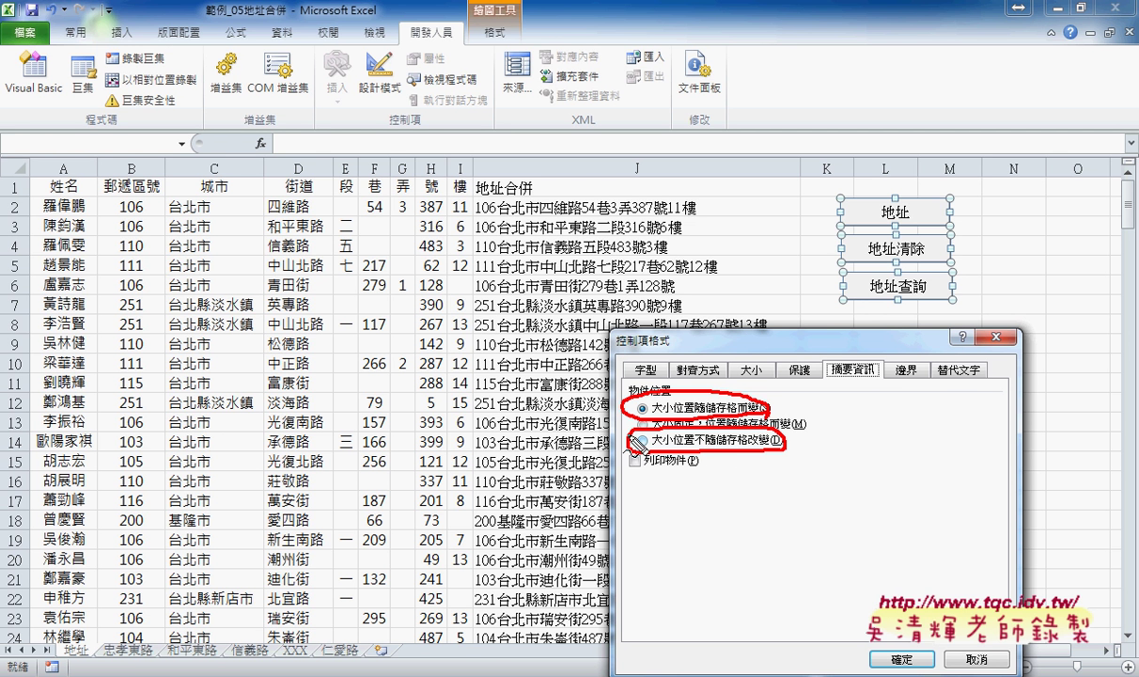
key("Escape")
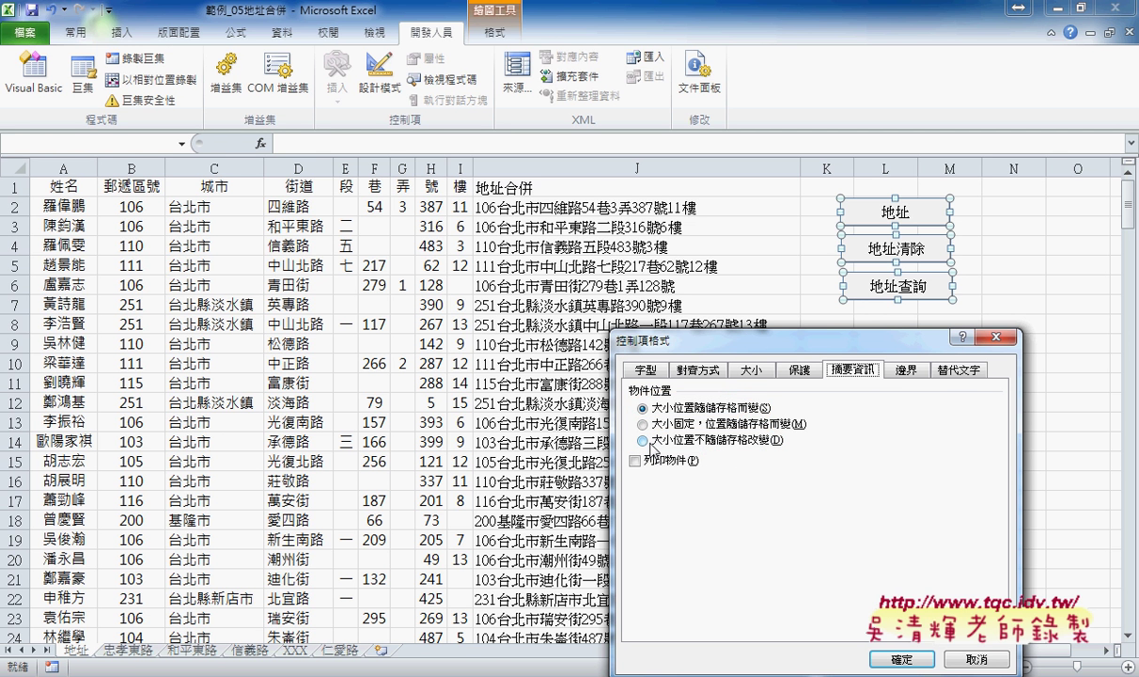
left_click(638, 439)
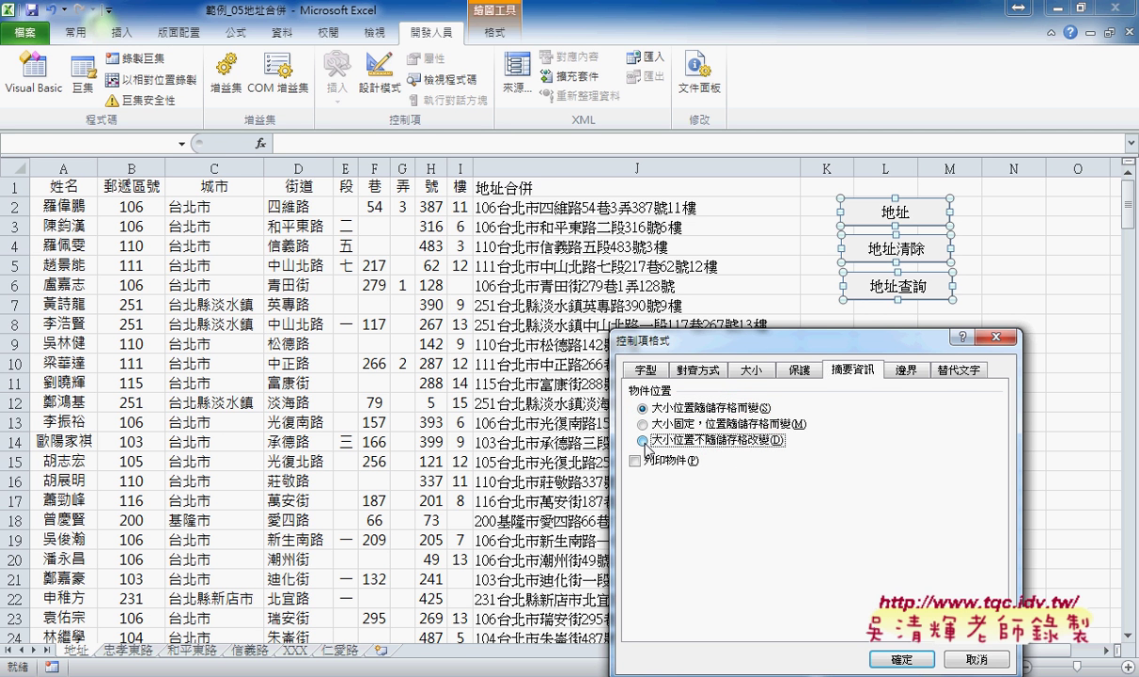
left_click(902, 659)
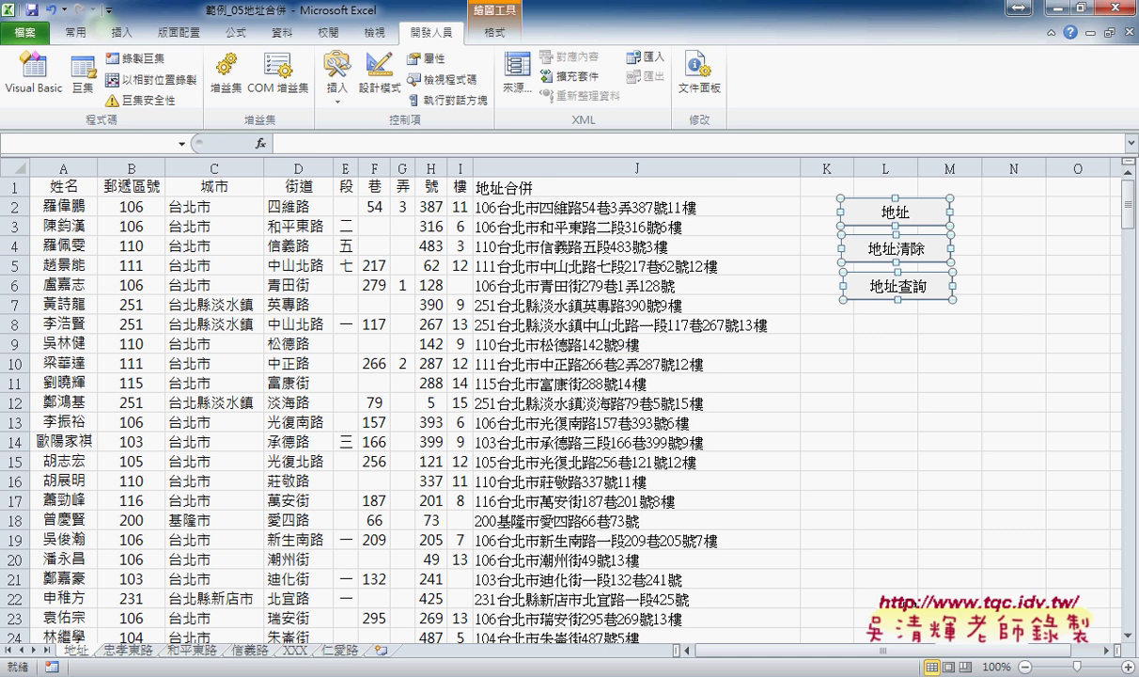
- Query addresses for 忠孝東路, replacing the old 忠孝東路 sheet, then switch to Chrome
left_click(884, 422)
left_click(907, 287)
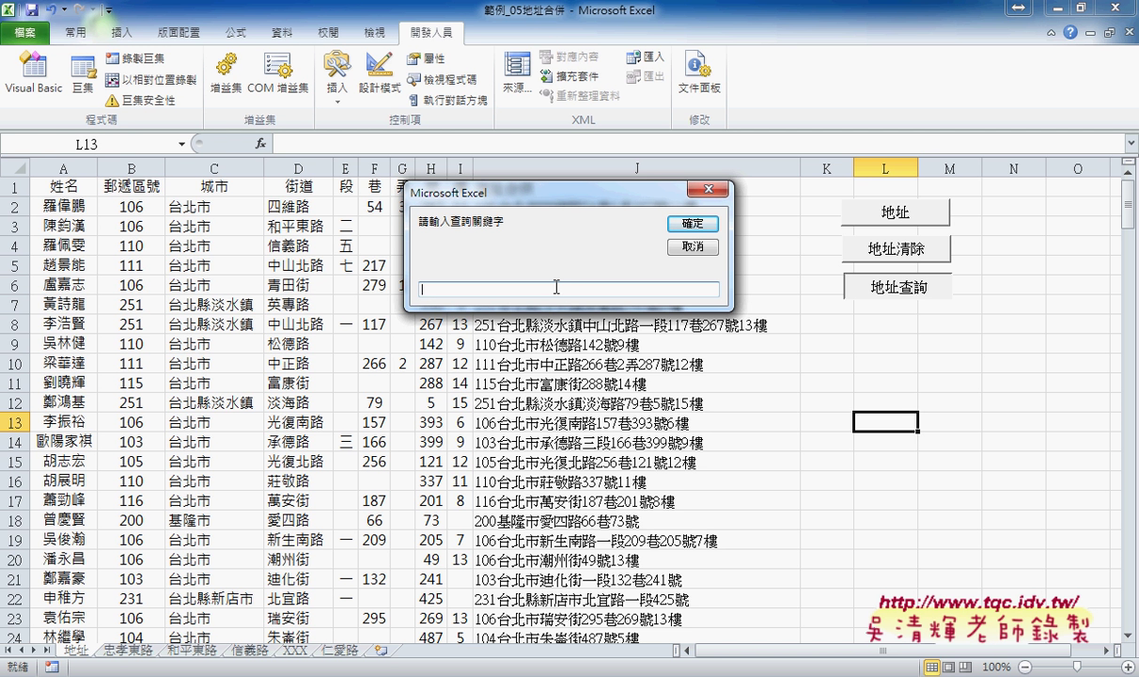
type("ㄓ")
type("ㄨㄥ ㄒㄧ")
type("ㄠˋㄉㄨㄥ ㄌㄨˋ")
key("Return")
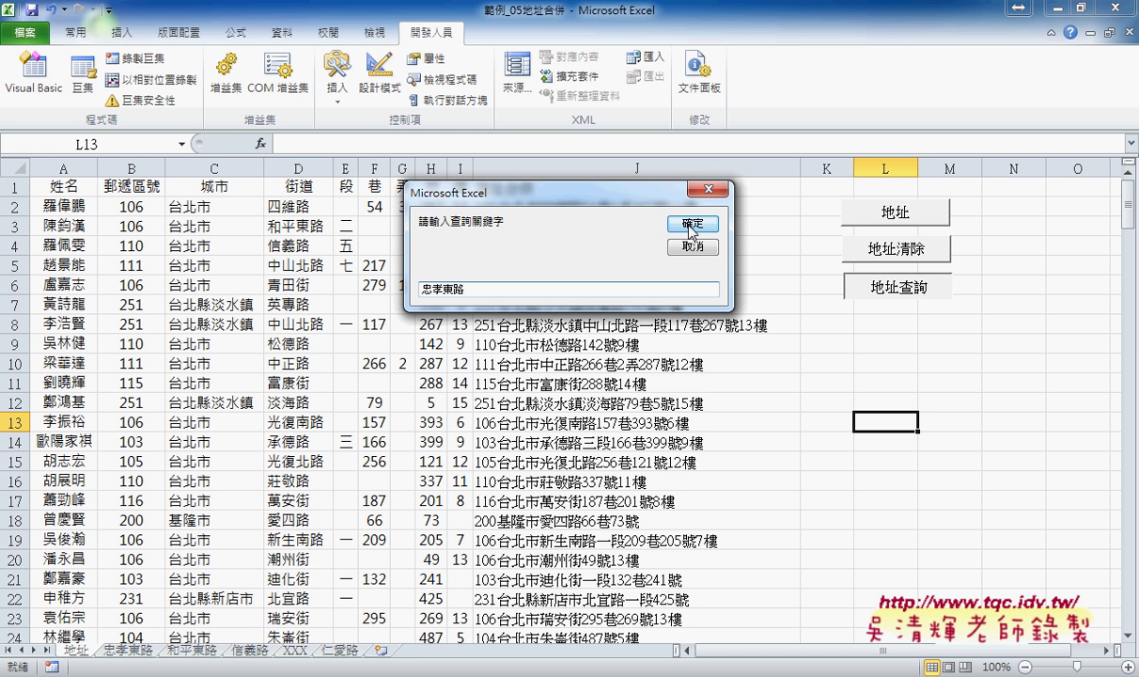
left_click(689, 225)
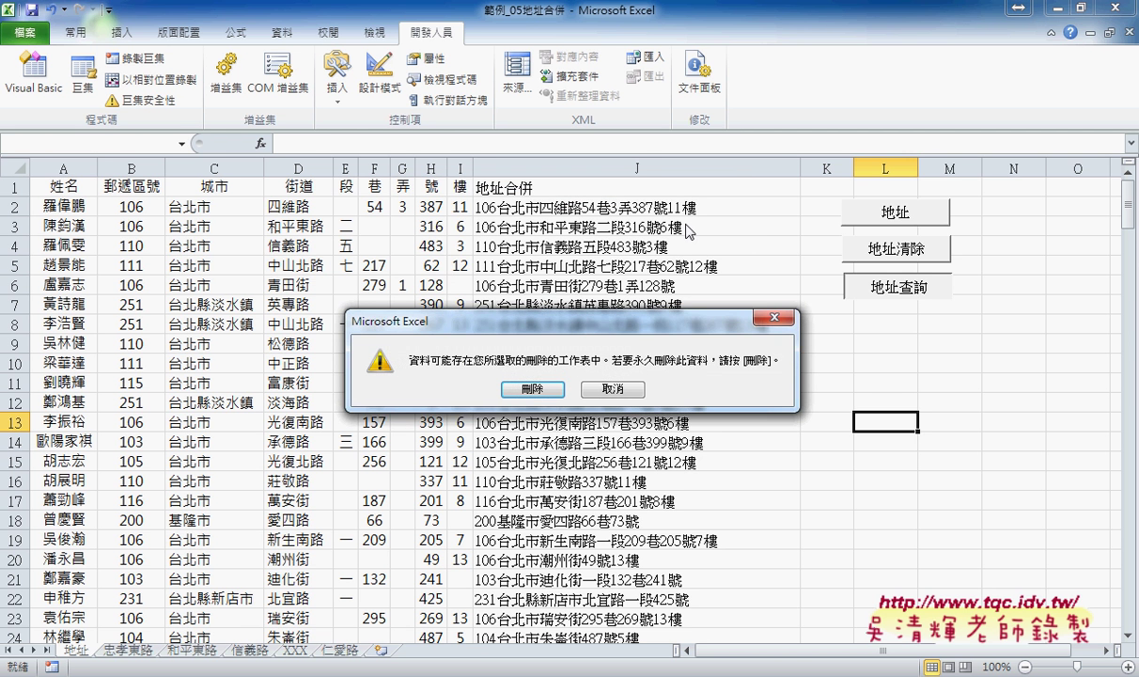
left_click(543, 388)
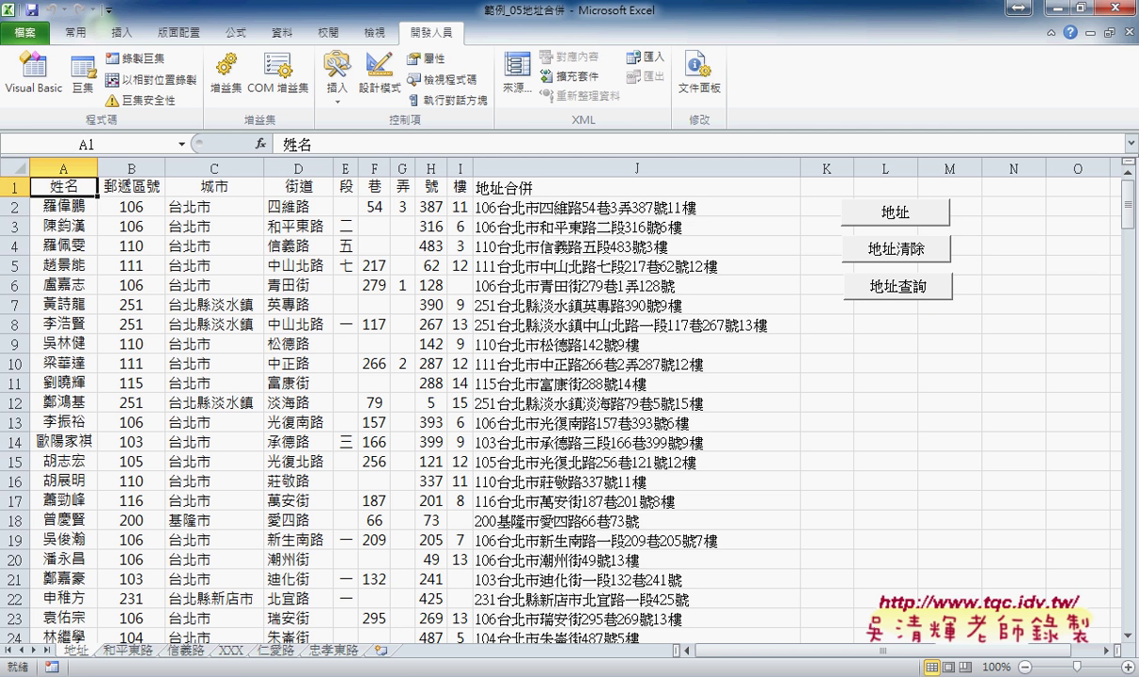
key("alt+Tab")
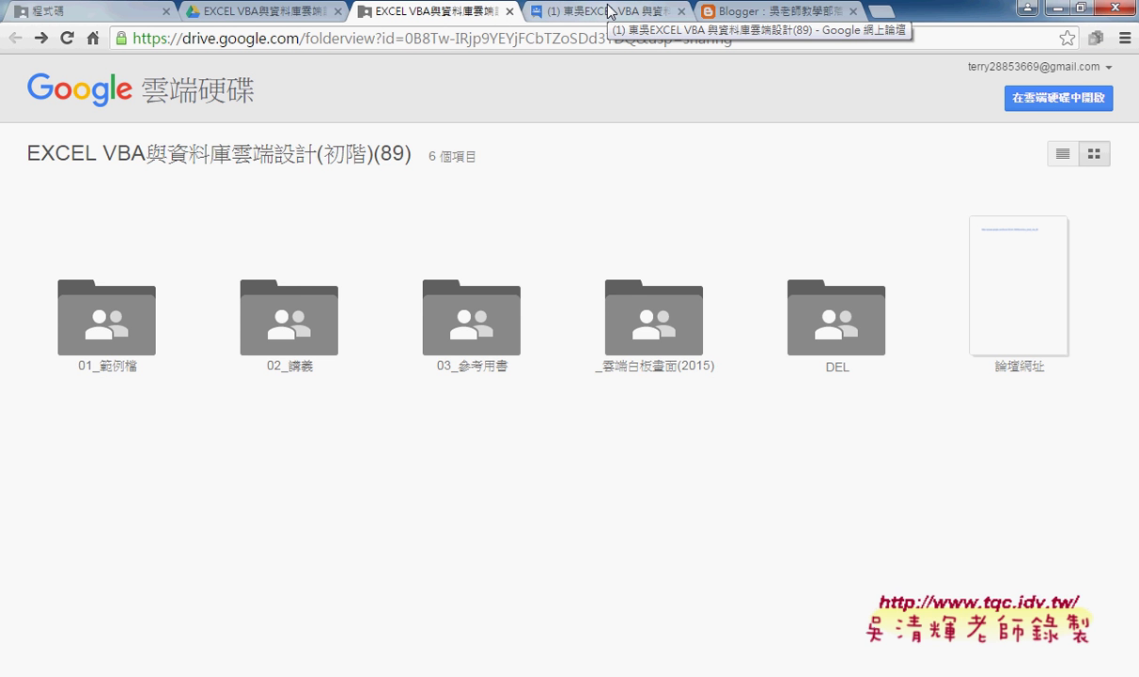
left_click(611, 12)
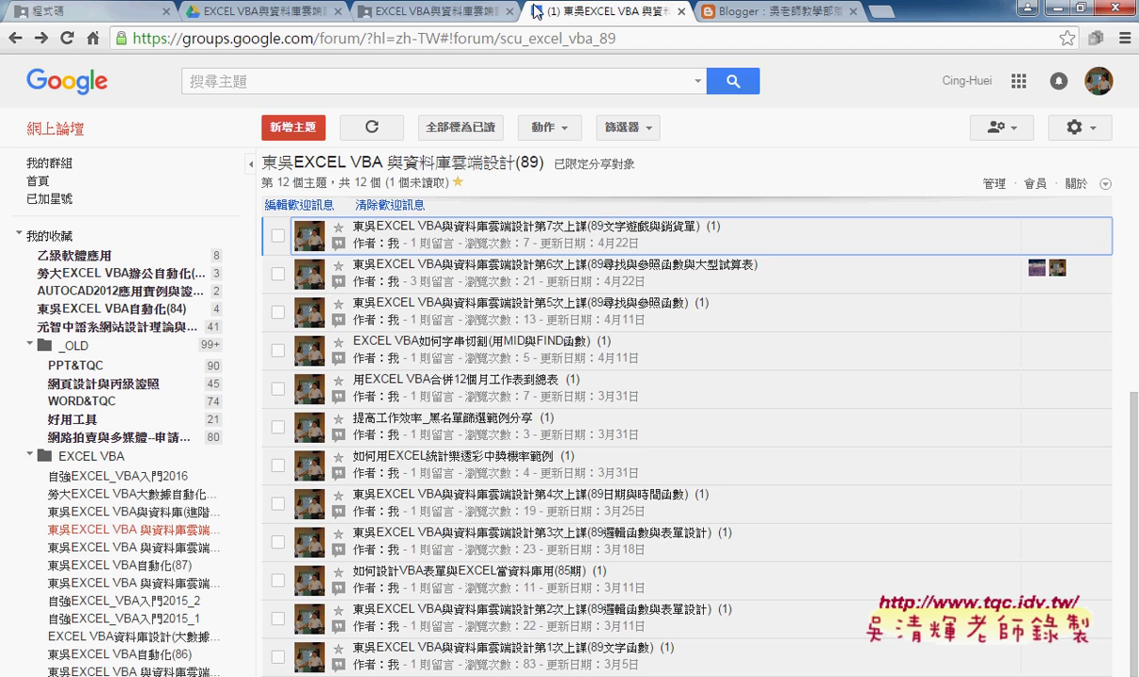
left_click(461, 12)
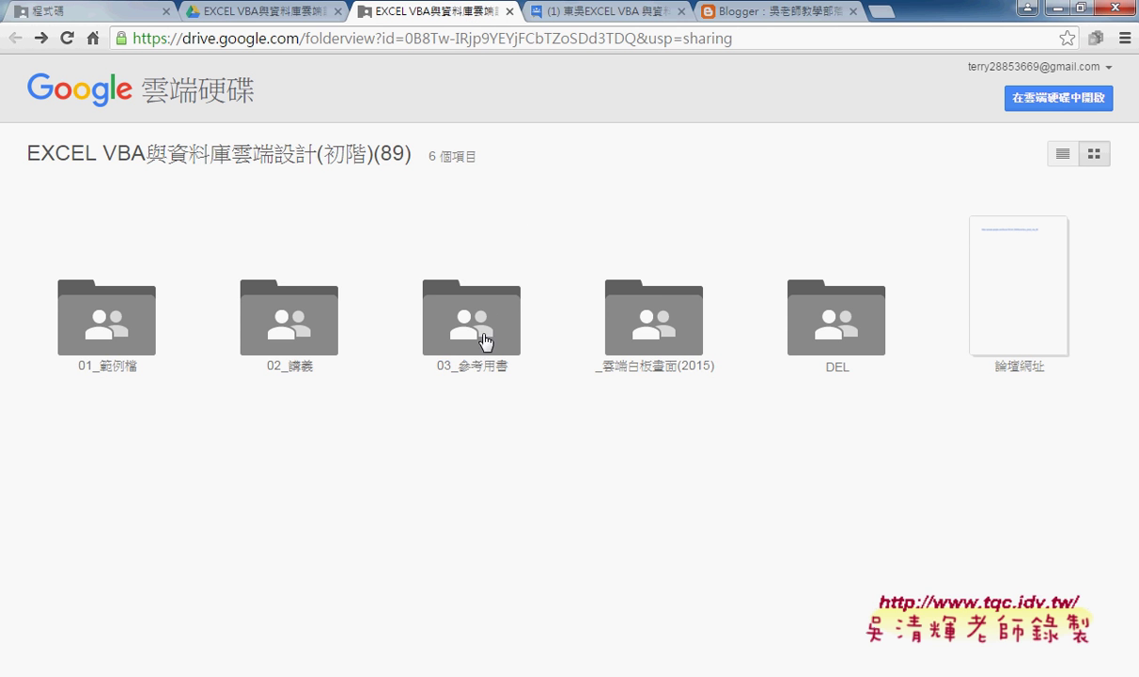
- Open 03_參考用書 and scroll through the Excel職場函數468招 PDF preview before closing it
left_click(478, 374)
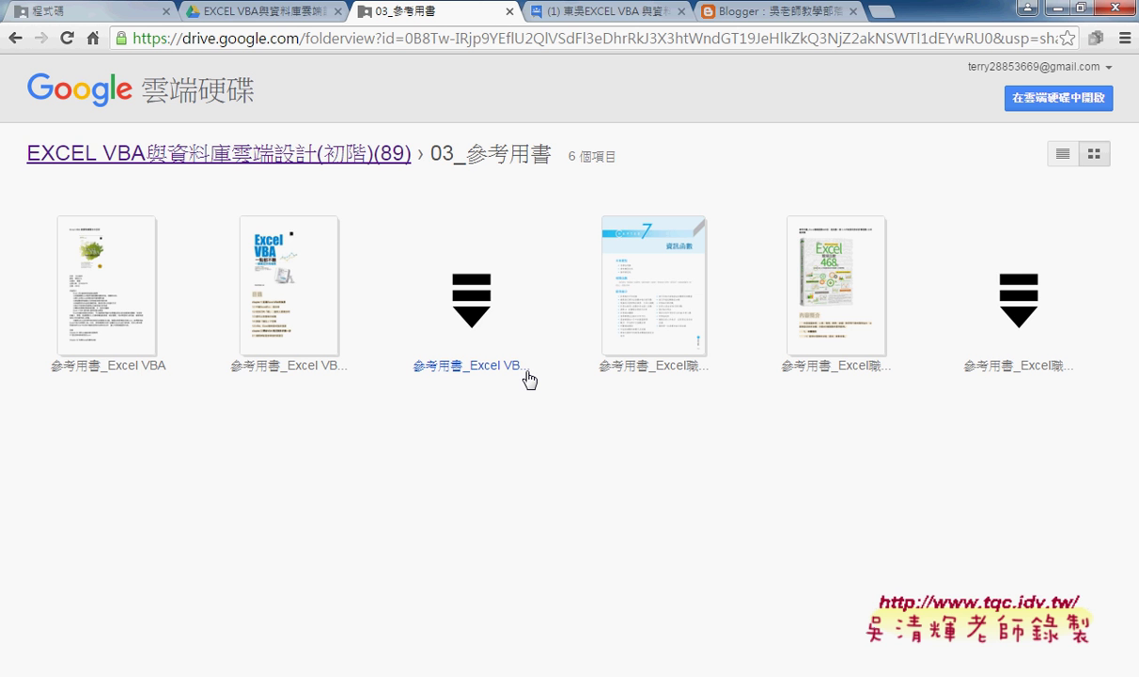
left_click(837, 361)
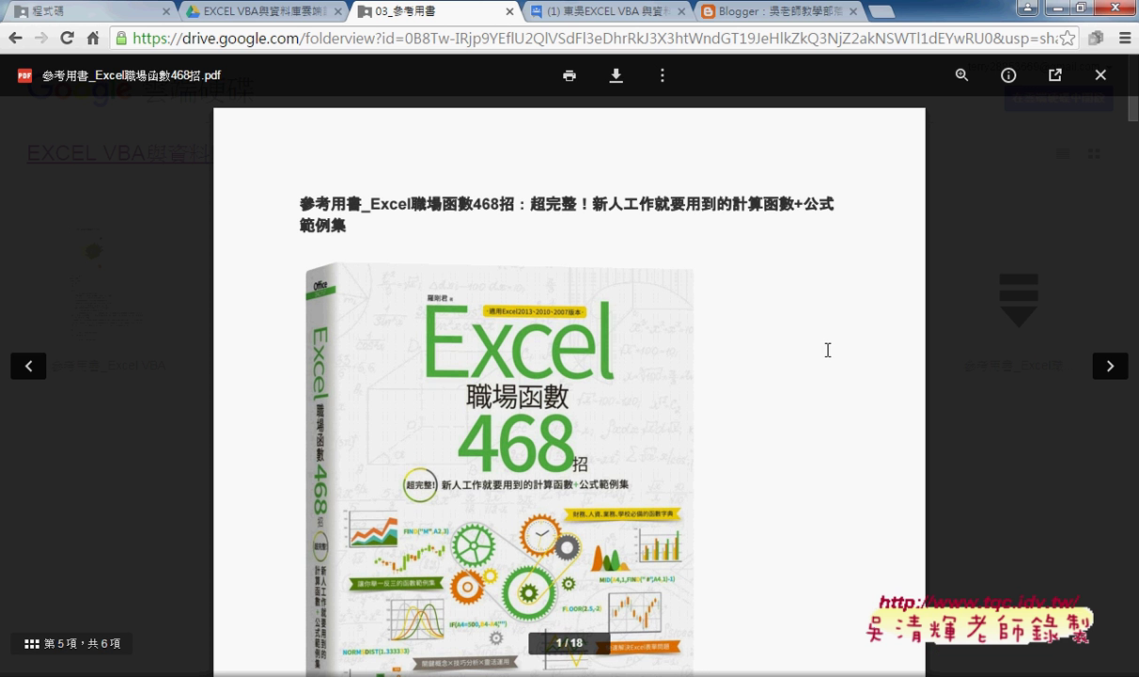
scroll(817, 347, "down", 1)
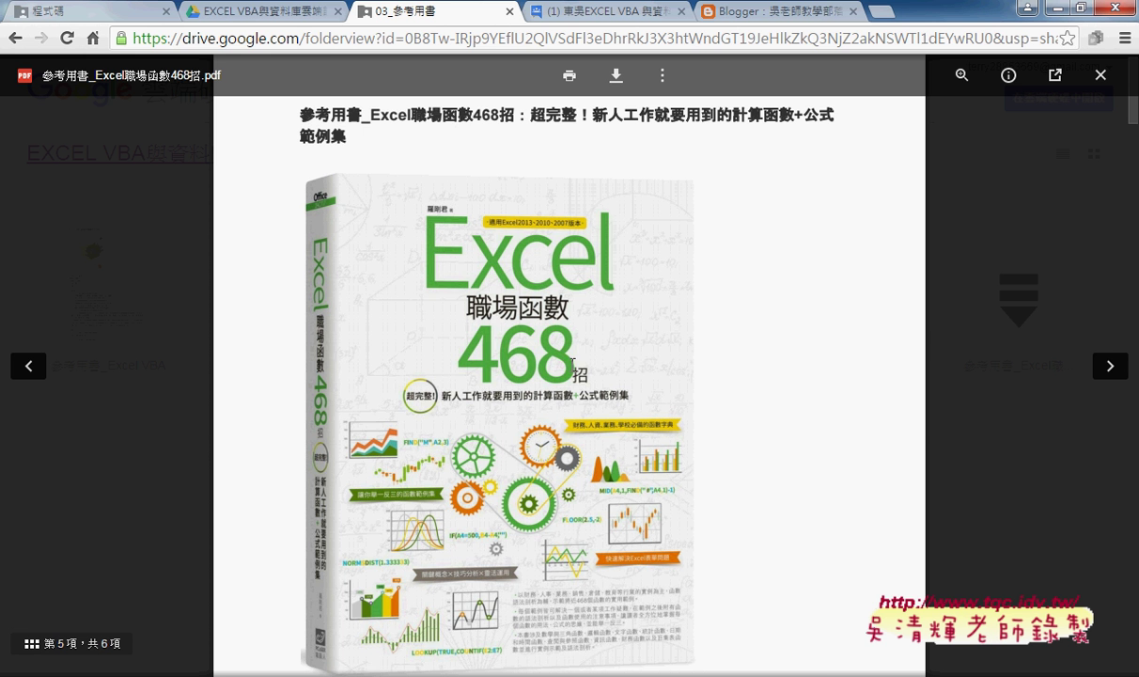
scroll(544, 347, "down", 3)
scroll(576, 370, "down", 2)
scroll(576, 372, "down", 2)
scroll(576, 372, "down", 3)
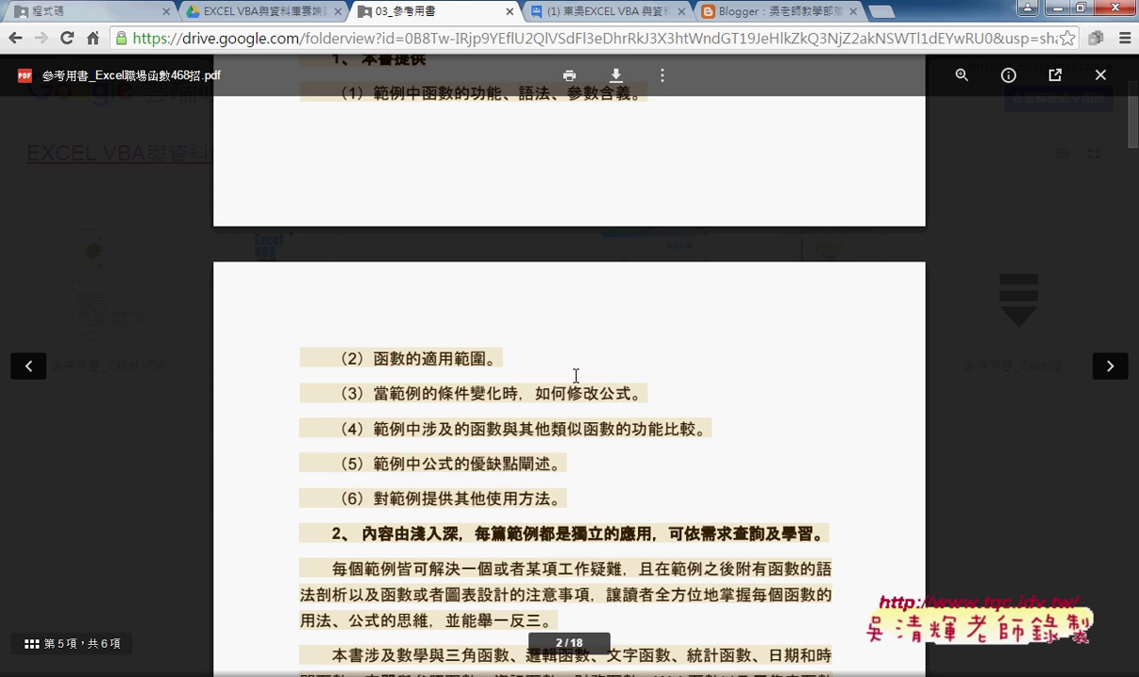
scroll(576, 374, "down", 2)
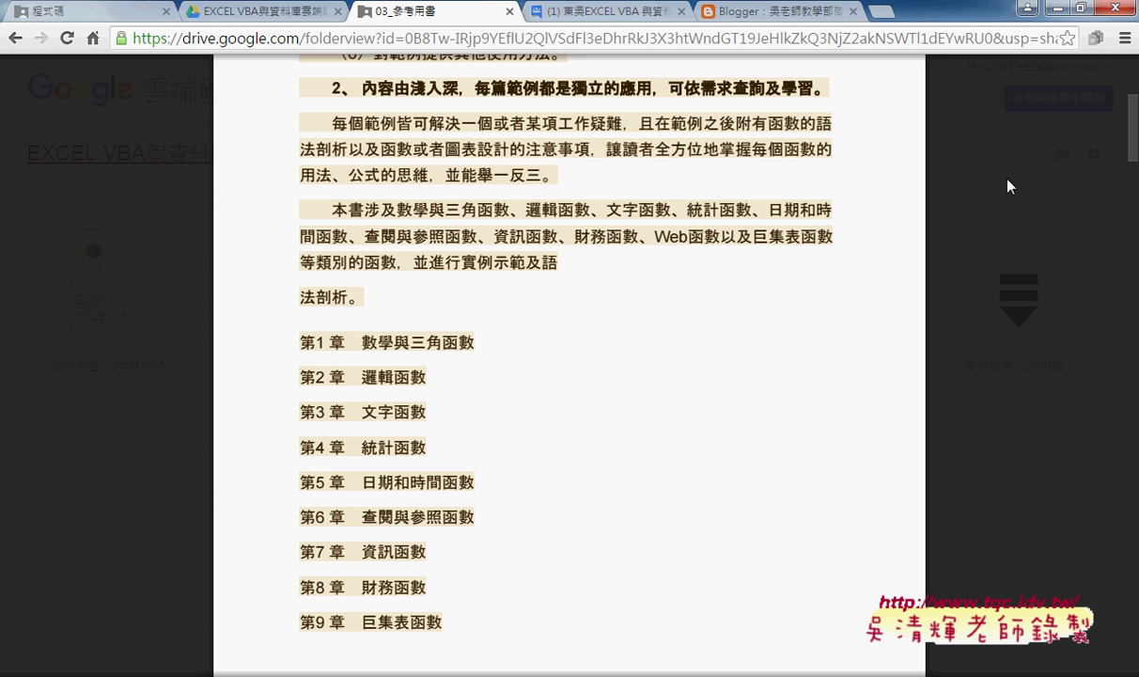
left_click(1045, 76)
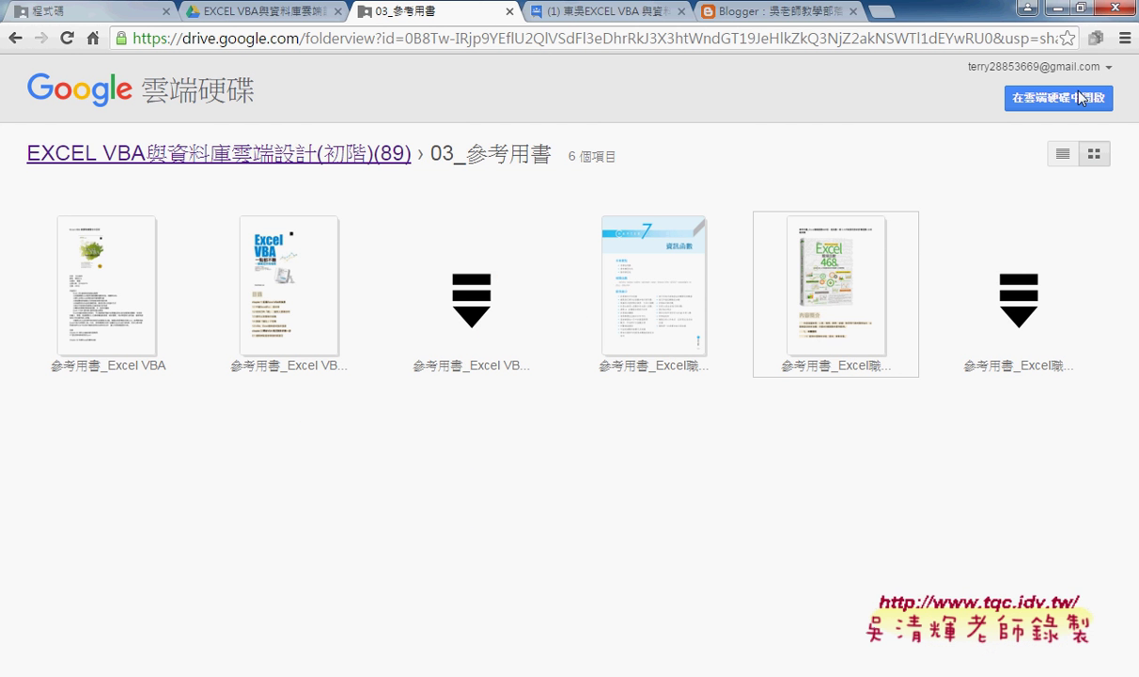
left_click(289, 336)
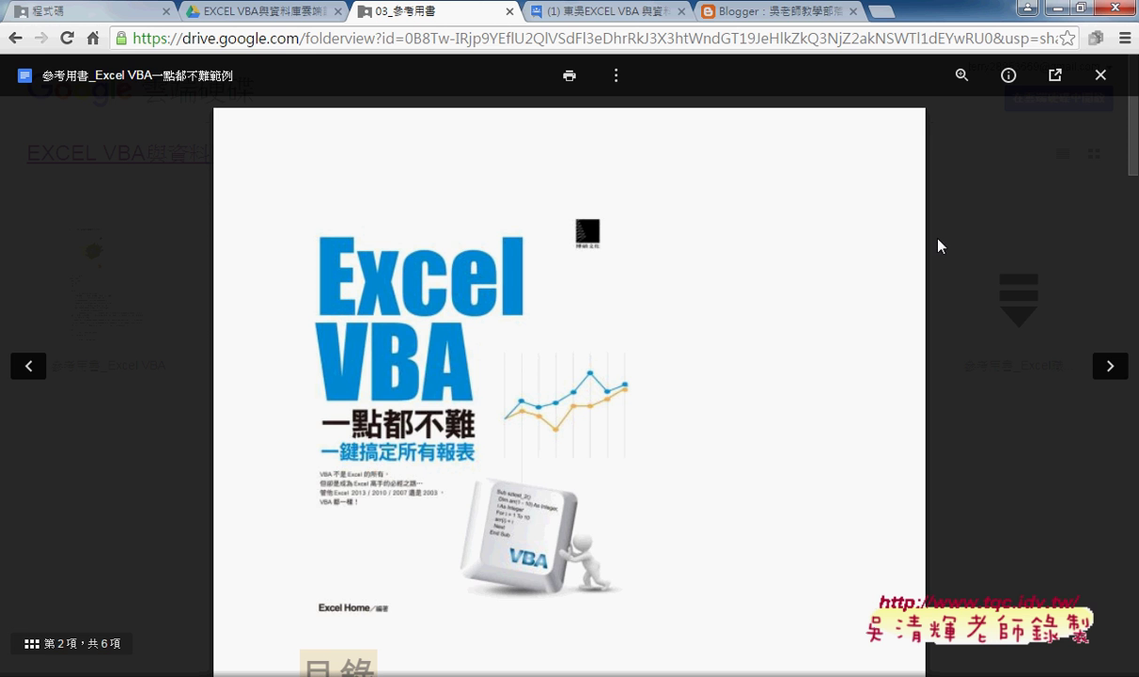
left_click(1100, 74)
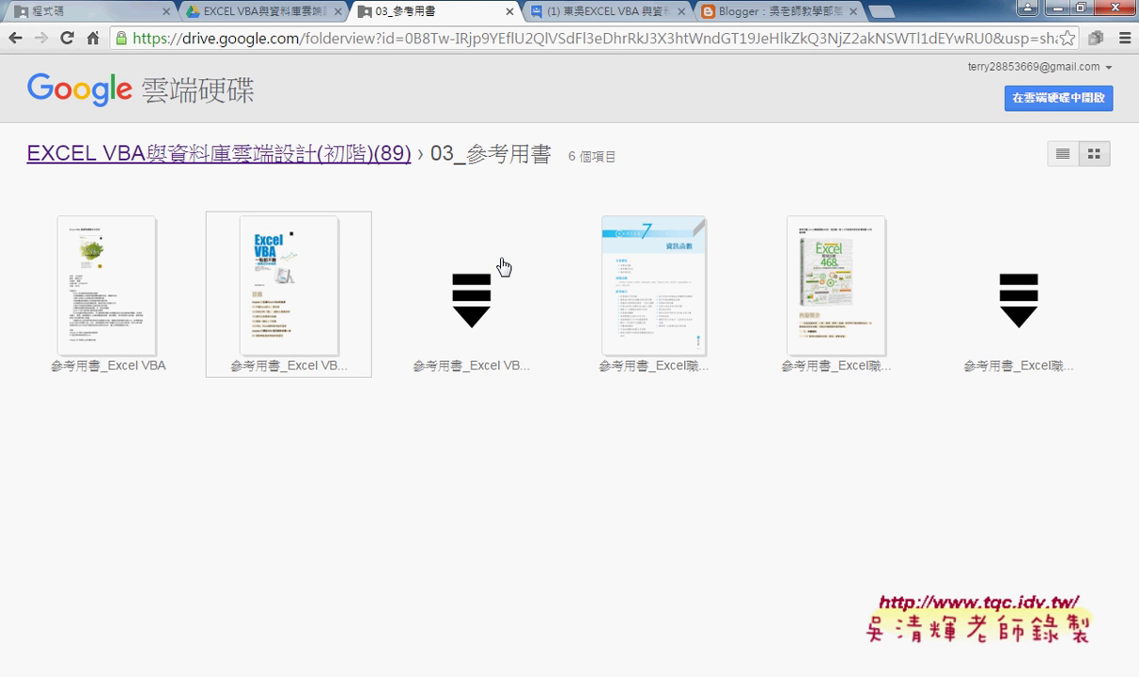
left_click(126, 299)
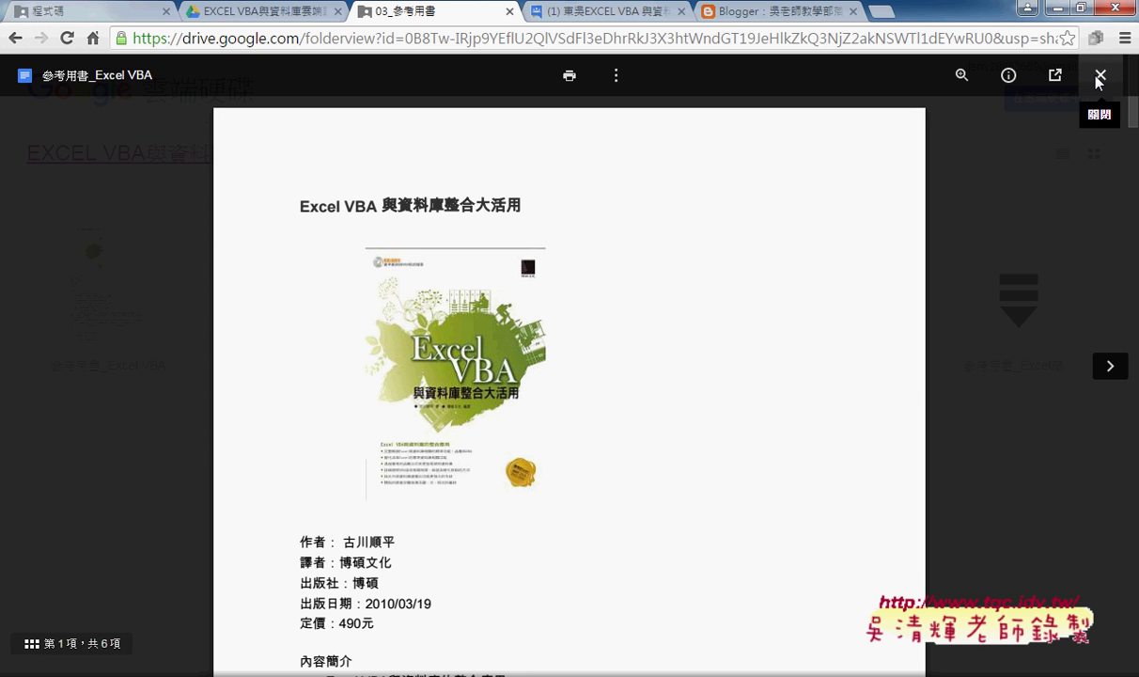
left_click(1099, 78)
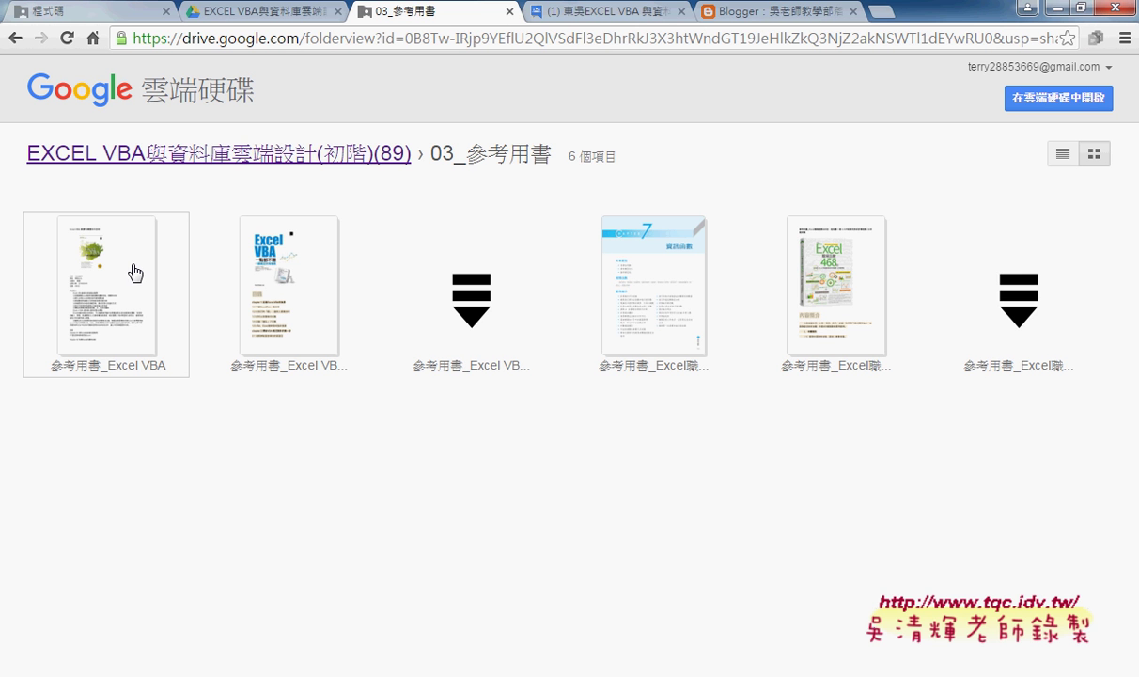
- Go from the course folder into _雲端白板畫面(2015) and then 其他補充範例(89)
left_click(250, 158)
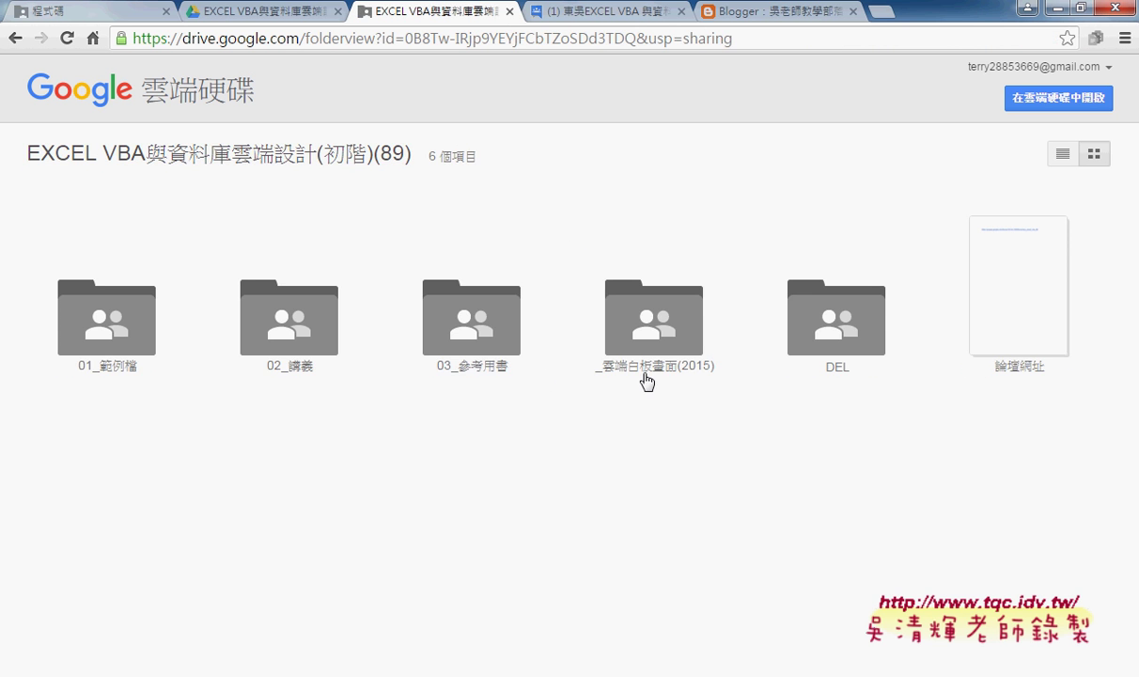
left_click(664, 368)
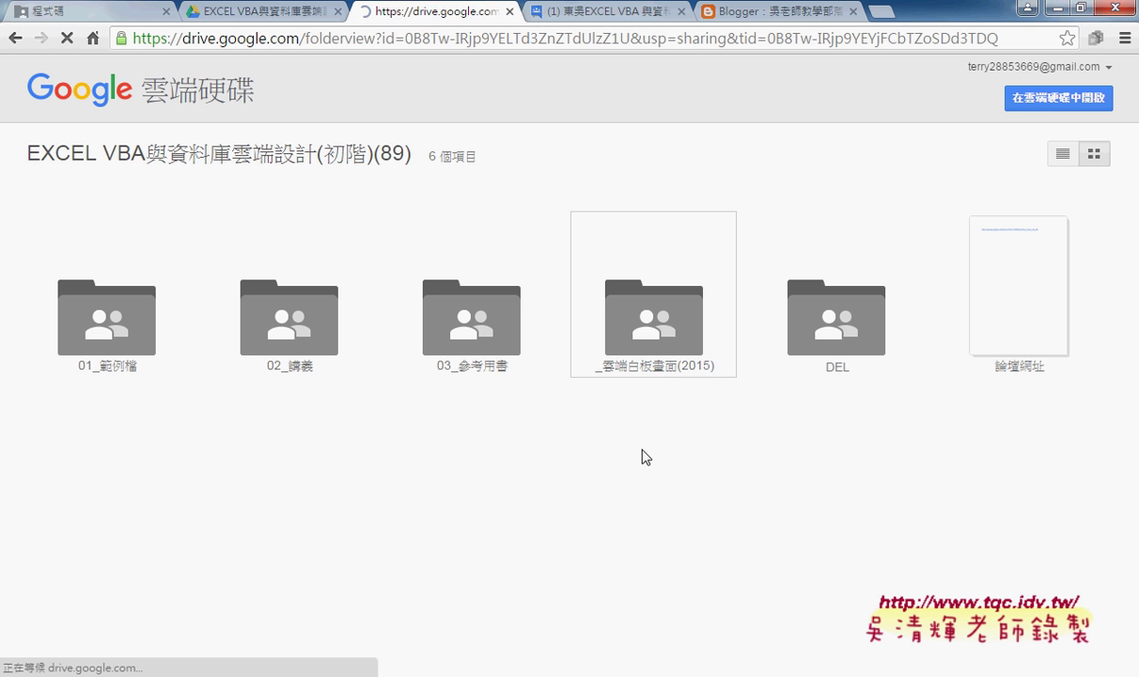
left_click(495, 556)
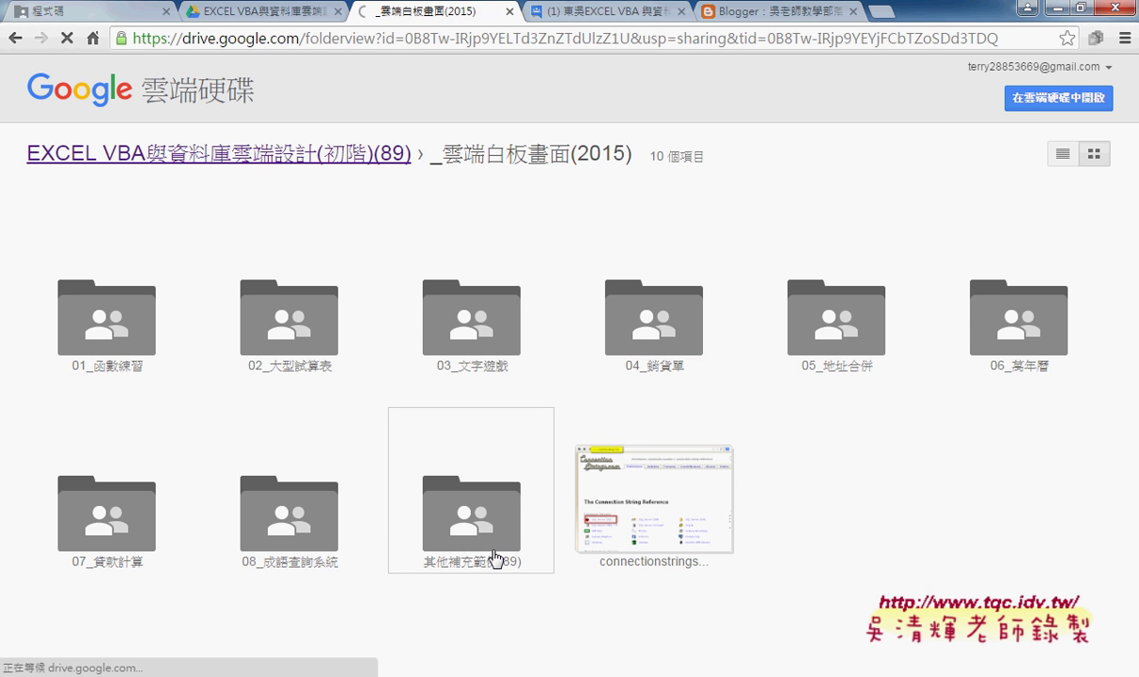